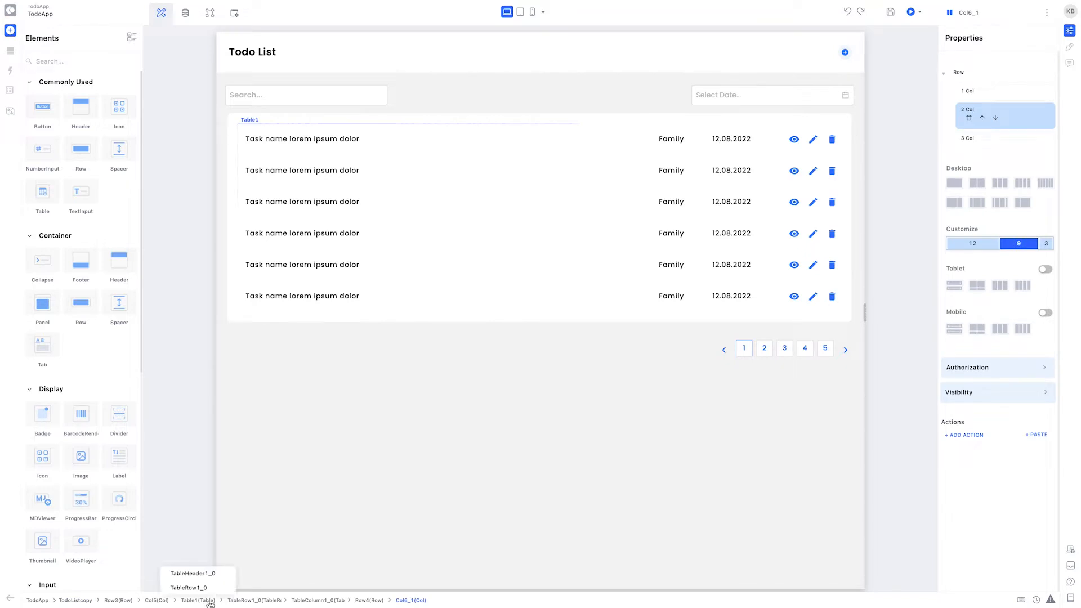
Set the data source action of the task table (Table1) to SelectTodoItem
left_click(208, 601)
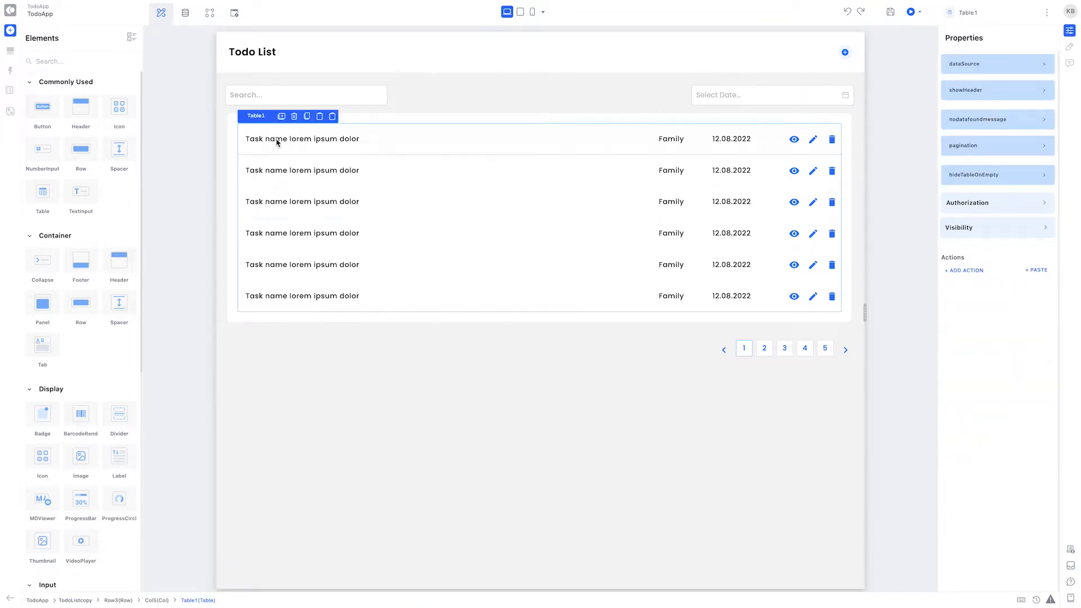
left_click(994, 67)
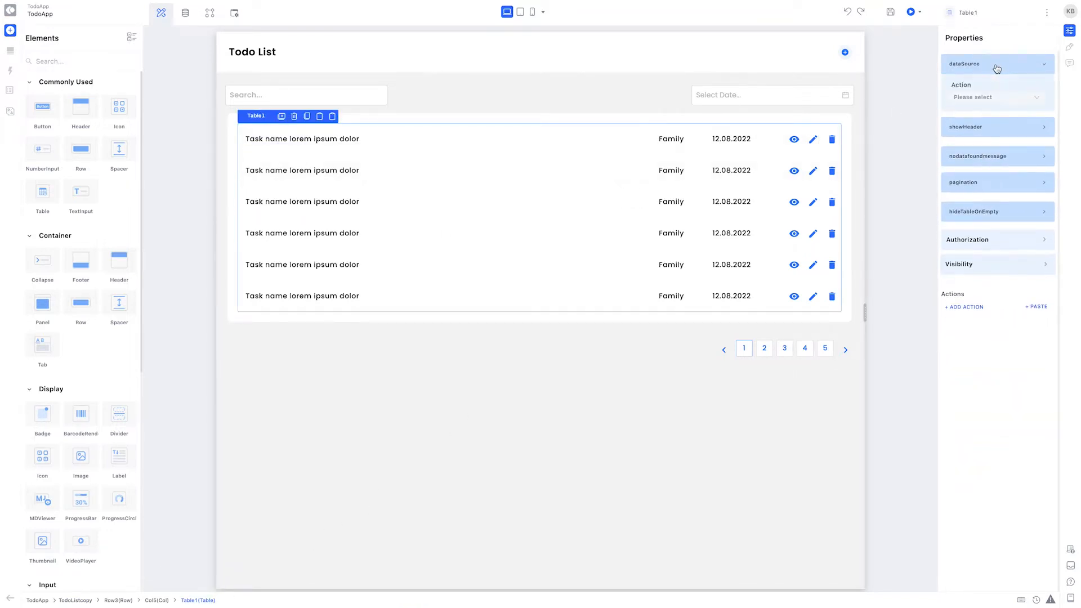
left_click(989, 98)
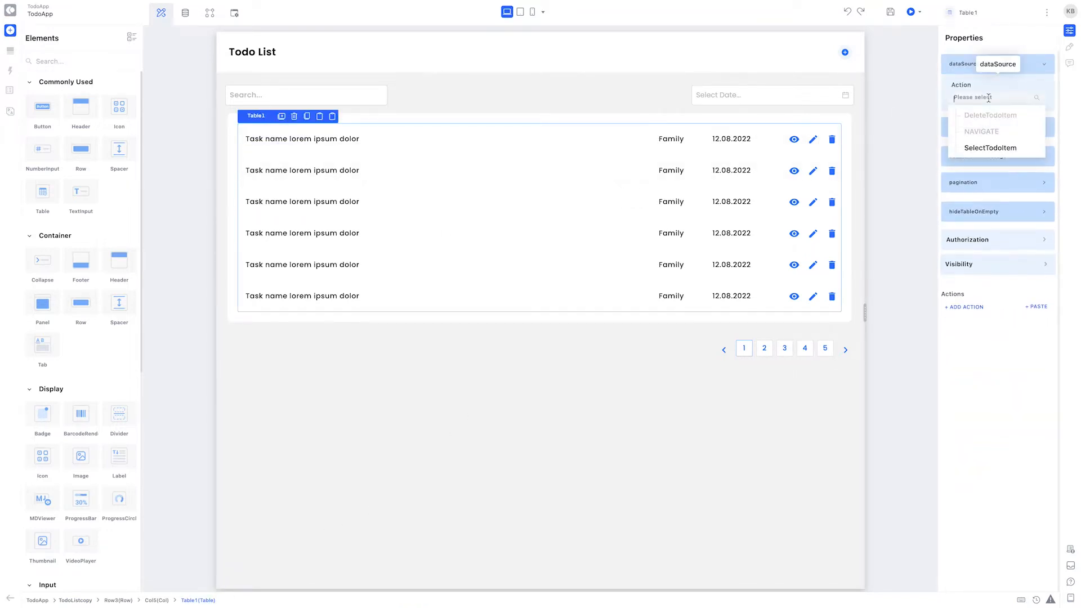
left_click(988, 149)
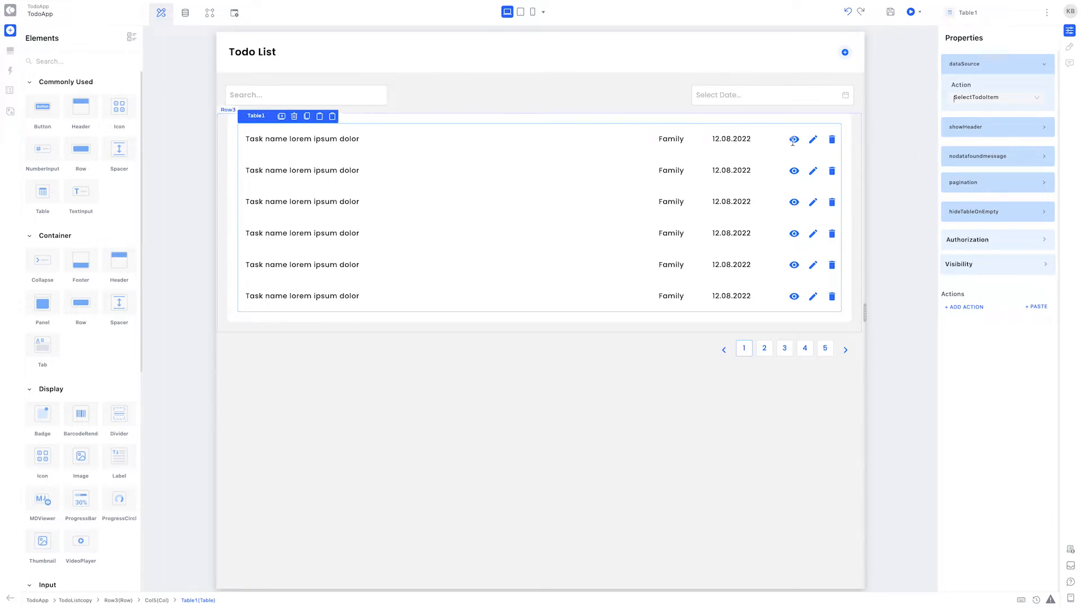
Bind the task name label in the table's first row to the TodoName table field
left_click(343, 140)
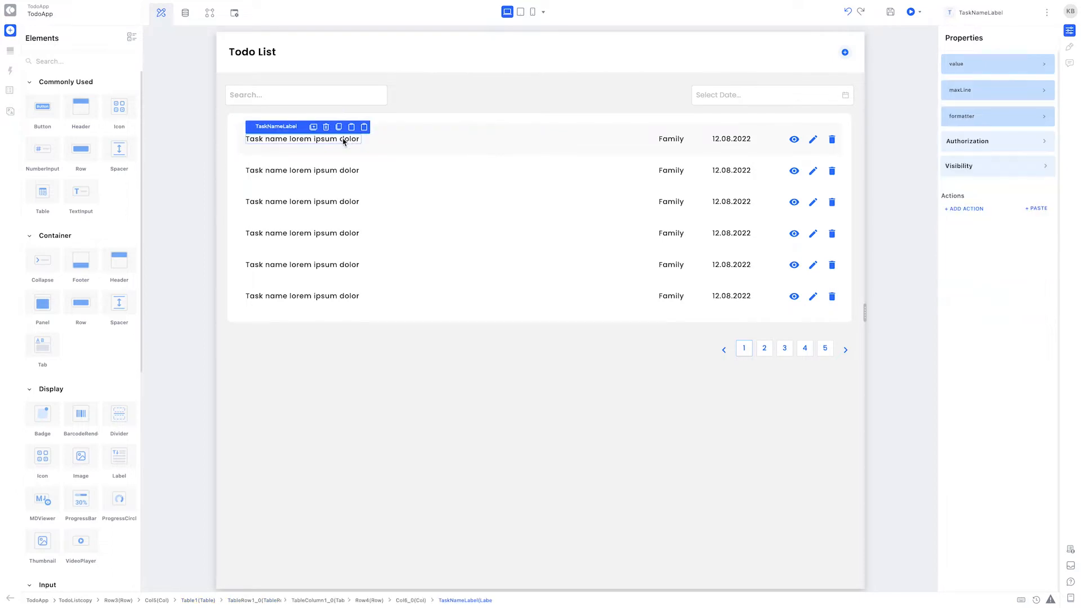
left_click(995, 67)
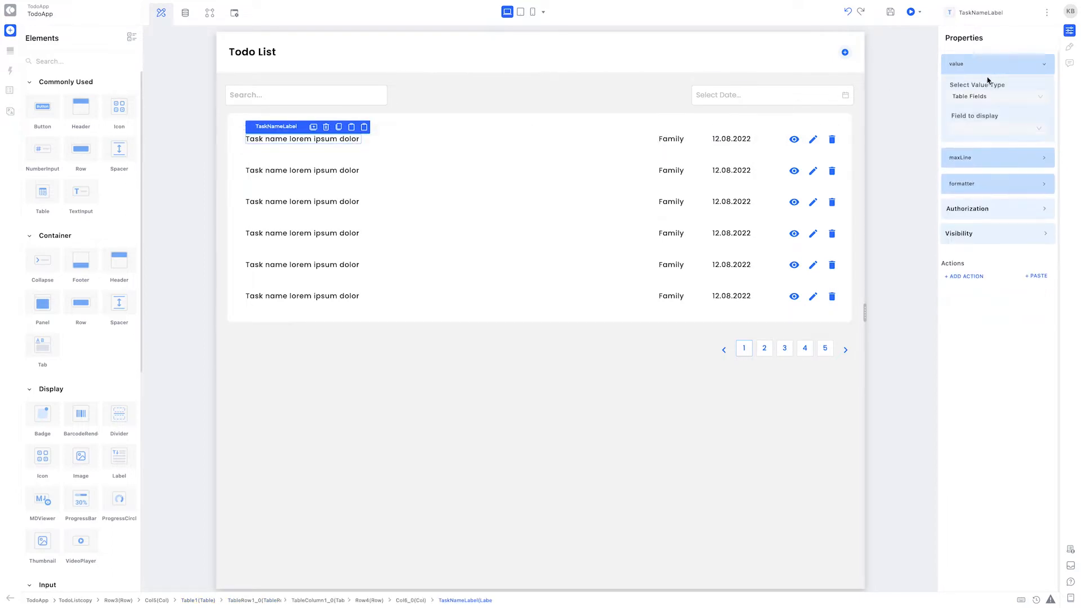
left_click(992, 131)
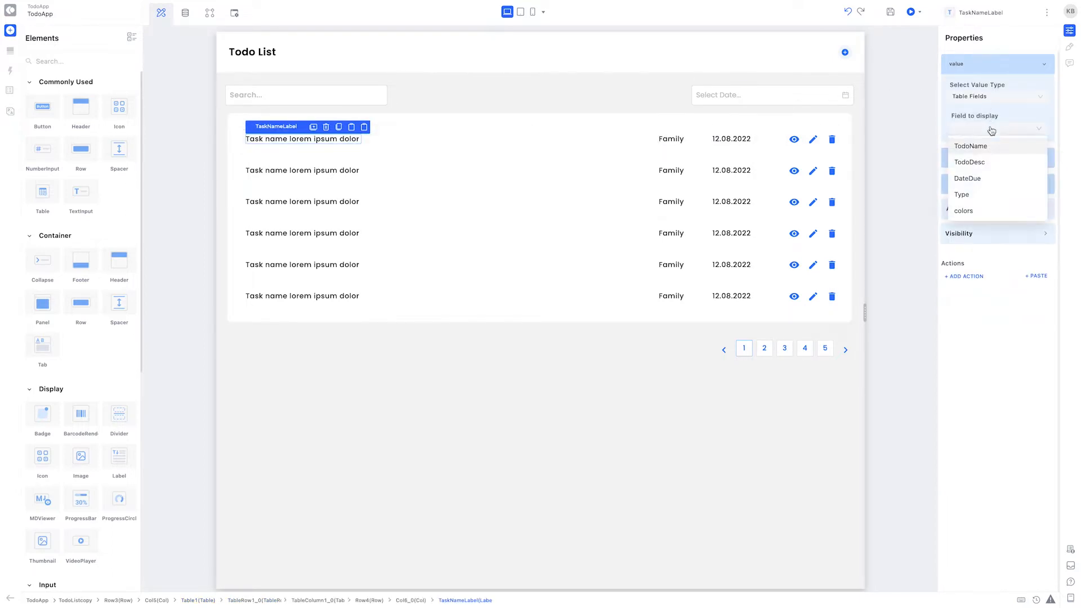
left_click(1000, 146)
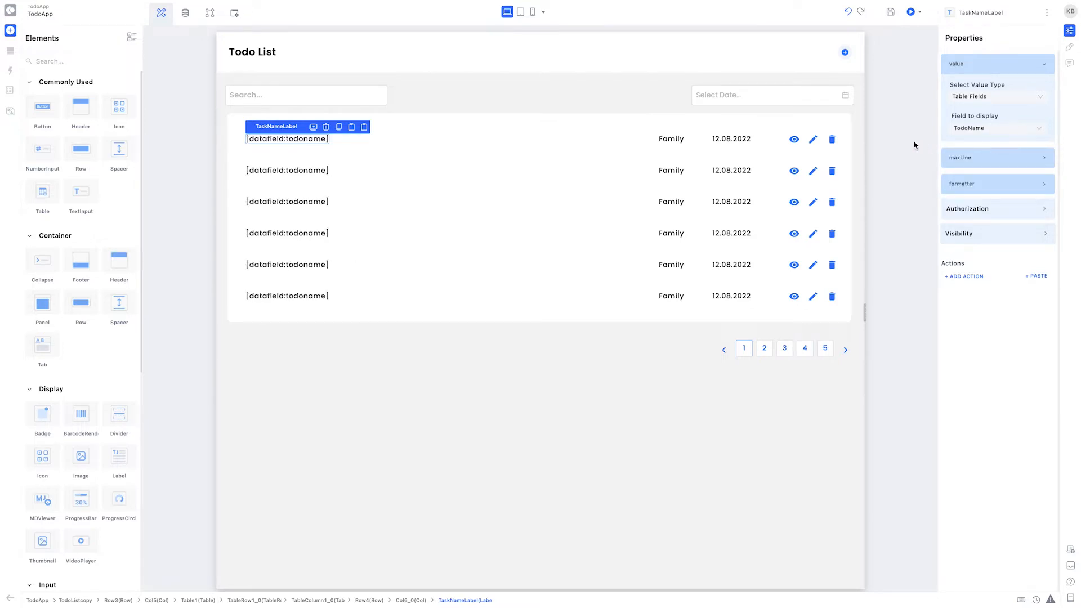
Bind the "Family" task type label in the table row to the Type table field
left_click(675, 143)
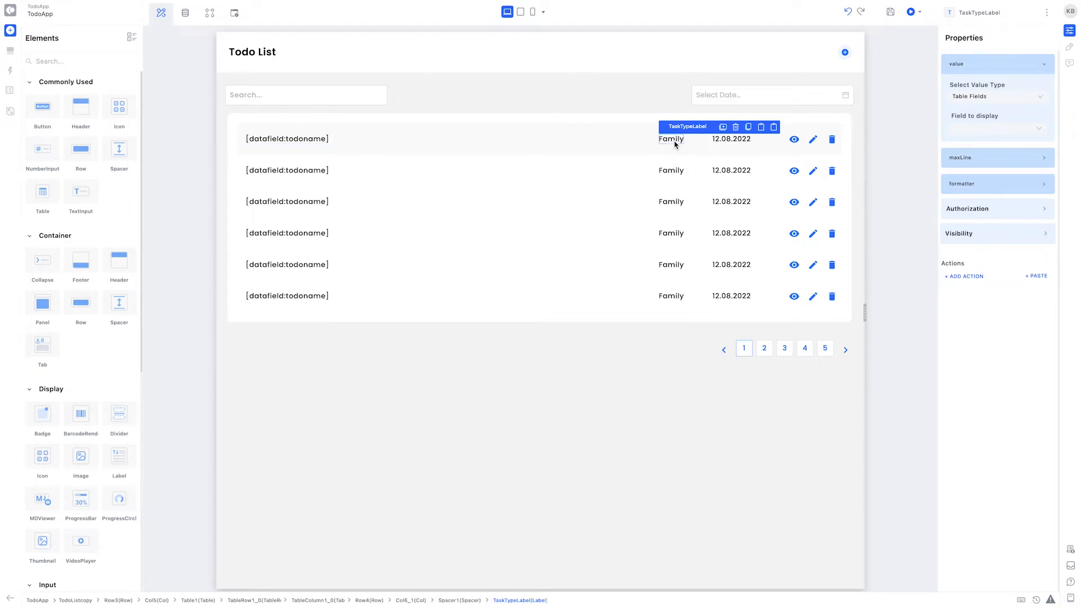
left_click(975, 133)
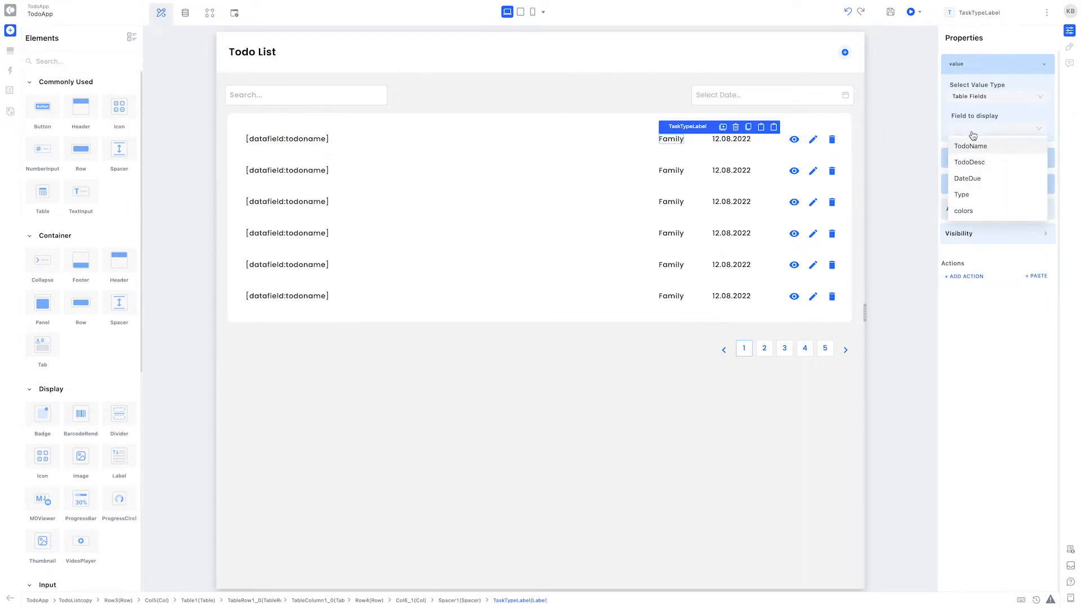
left_click(966, 198)
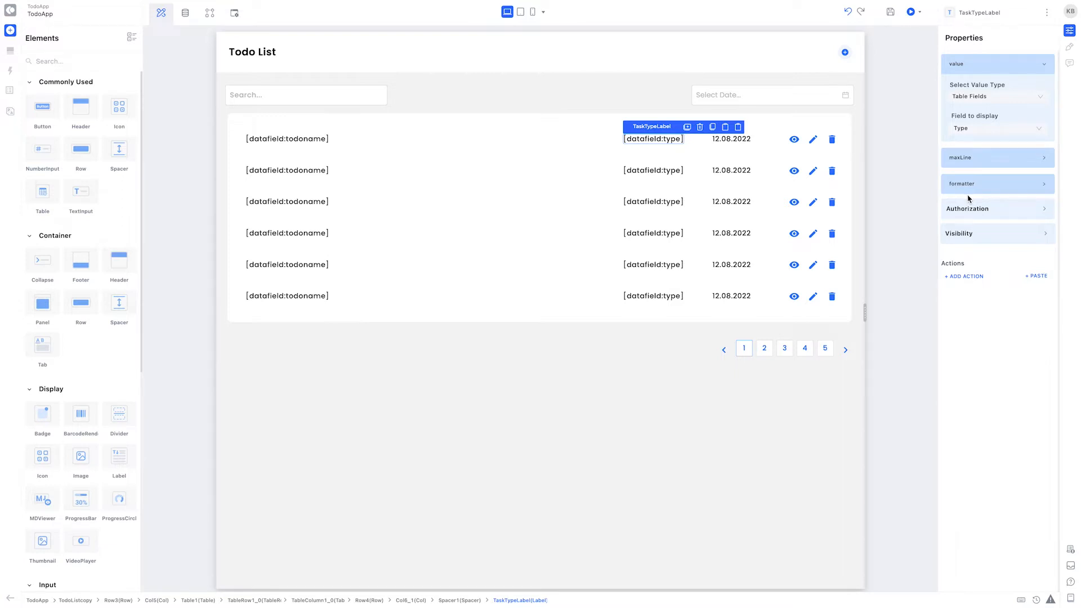
Bind the dynamic background color of the panel around the due date to the colors table field
left_click(748, 146)
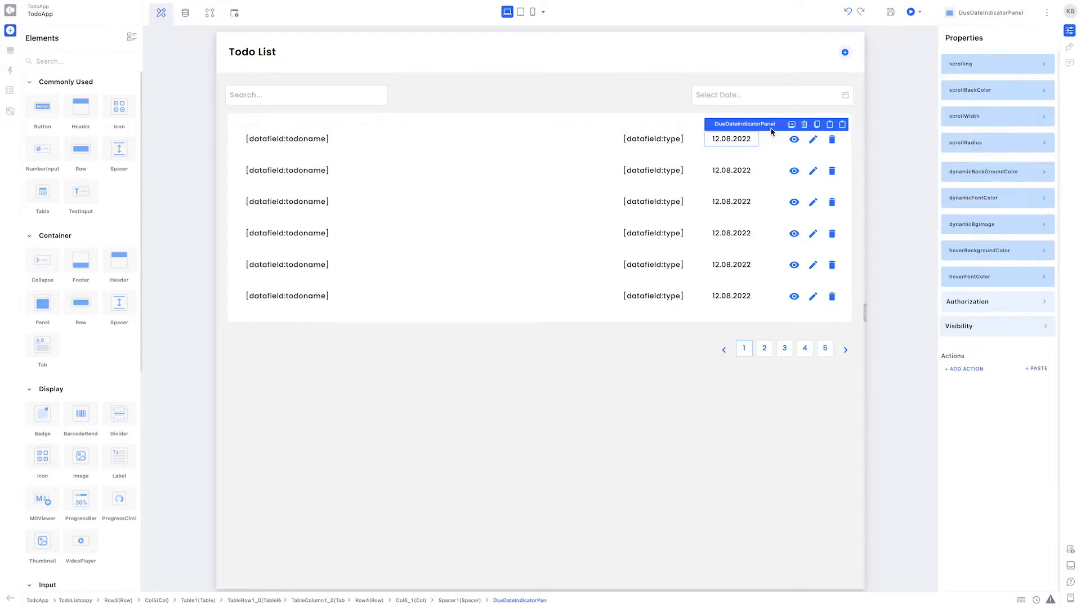
left_click(986, 174)
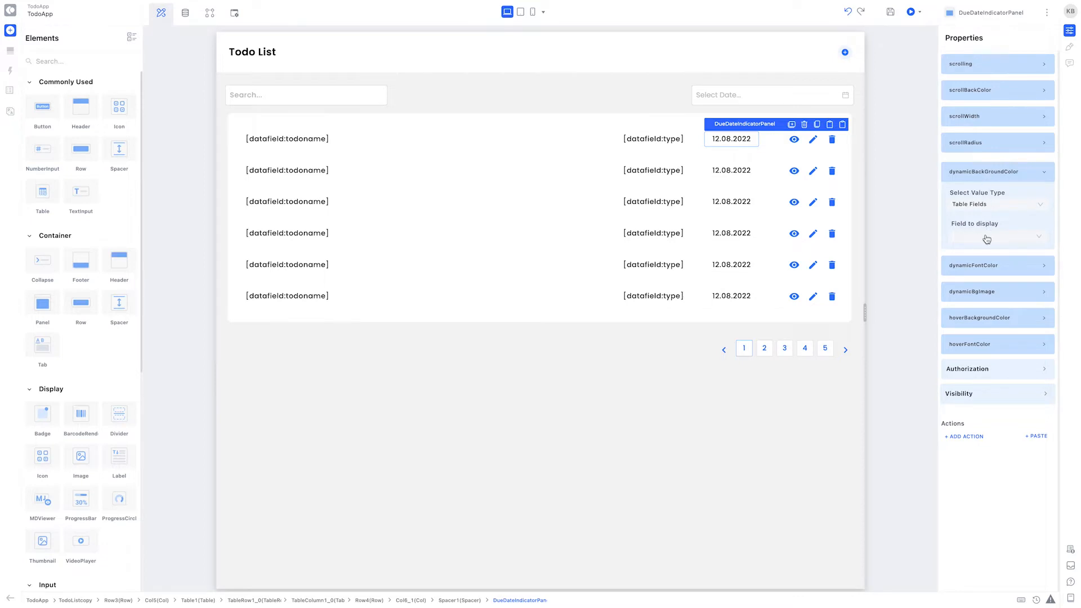
left_click(1017, 236)
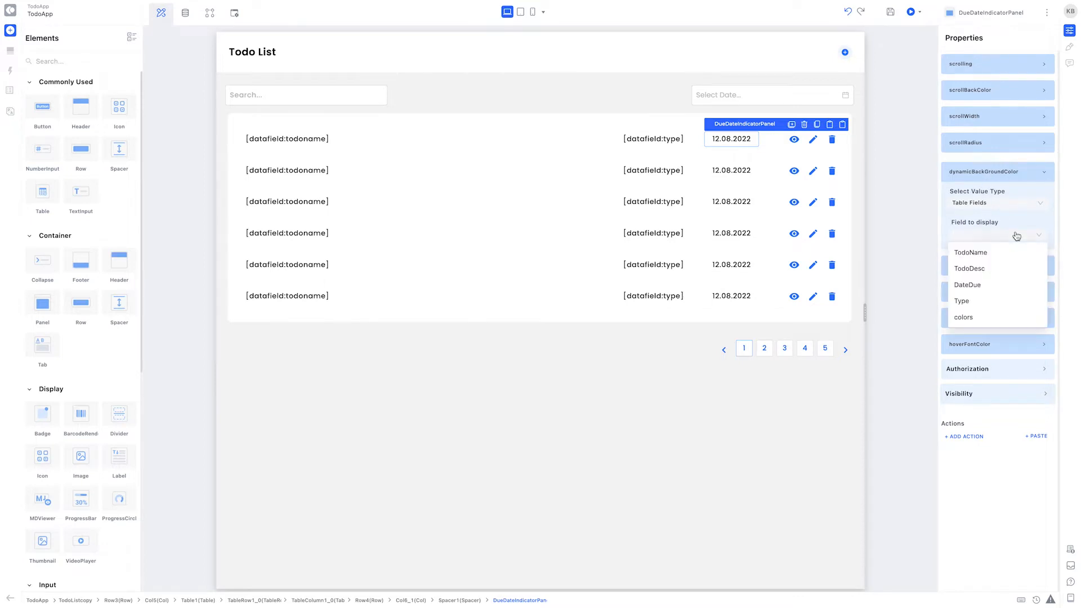
left_click(974, 318)
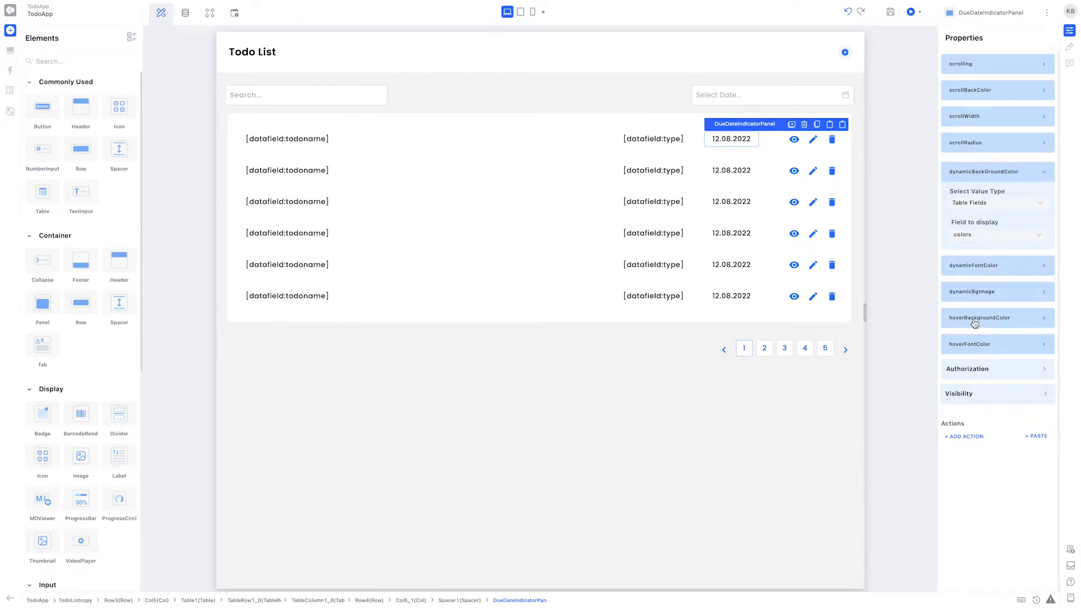
Bind the due date label in the table row to the DateDue table field and save the screen
left_click(749, 139)
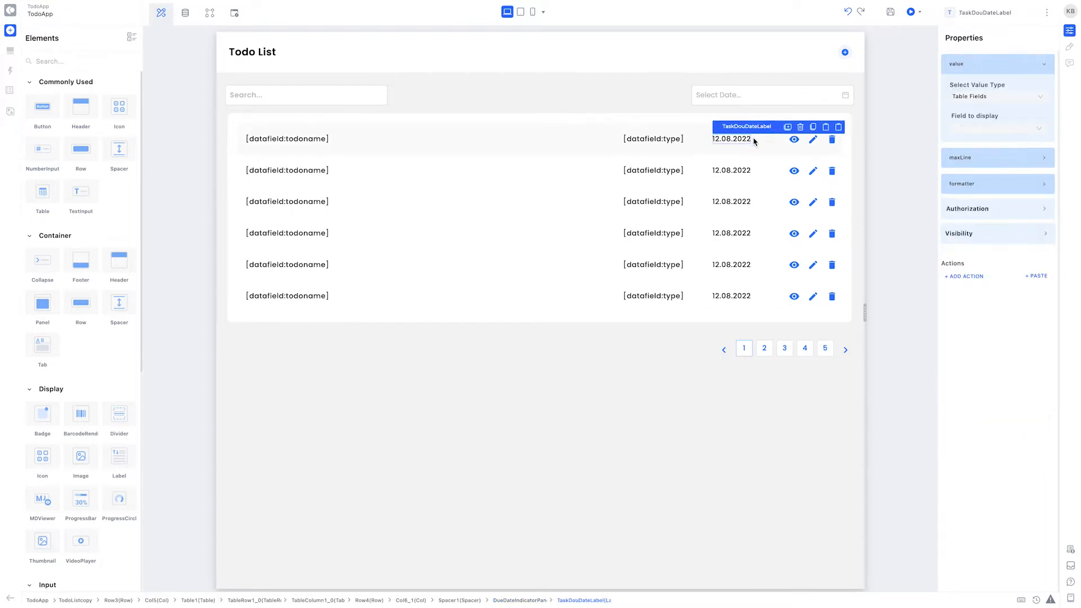
left_click(991, 128)
left_click(983, 178)
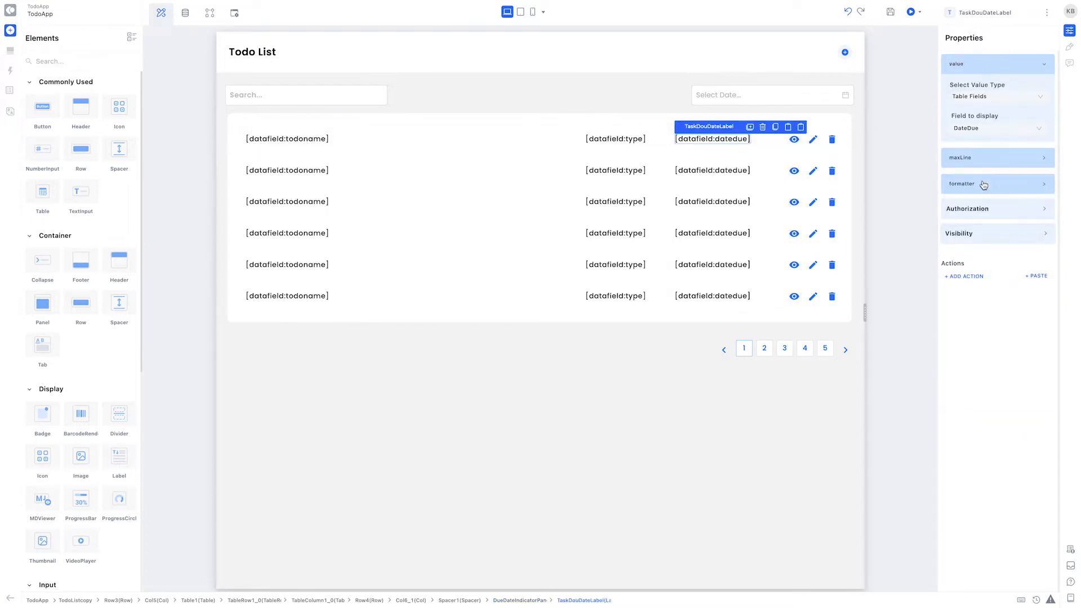
left_click(905, 193)
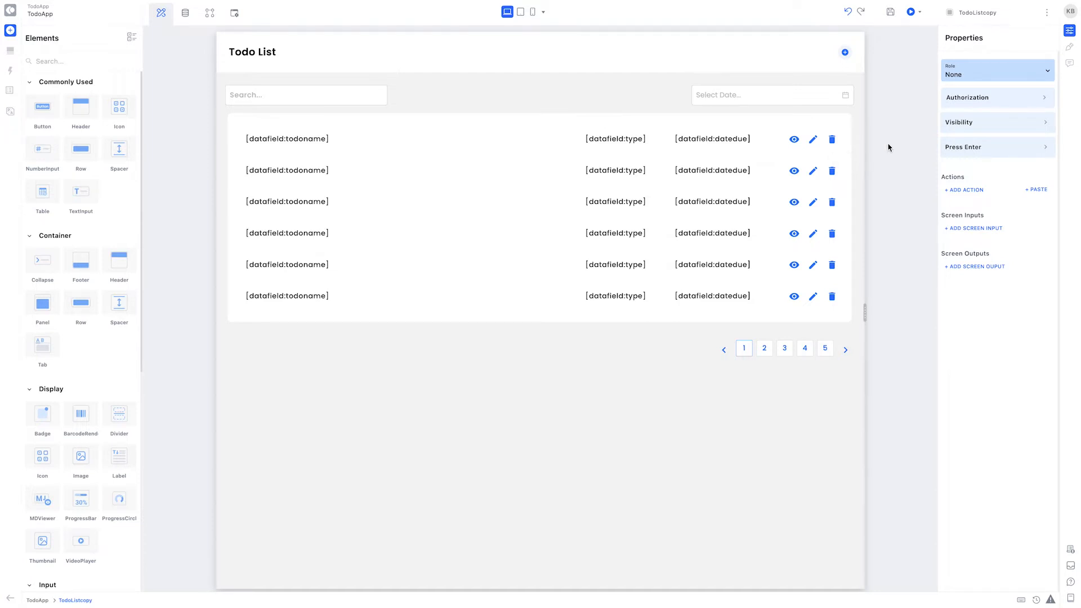
key("ctrl+s")
On the TodoNew screen, create a screen input named prmID with type Guid and cardinality One
left_click(10, 50)
left_click(49, 135)
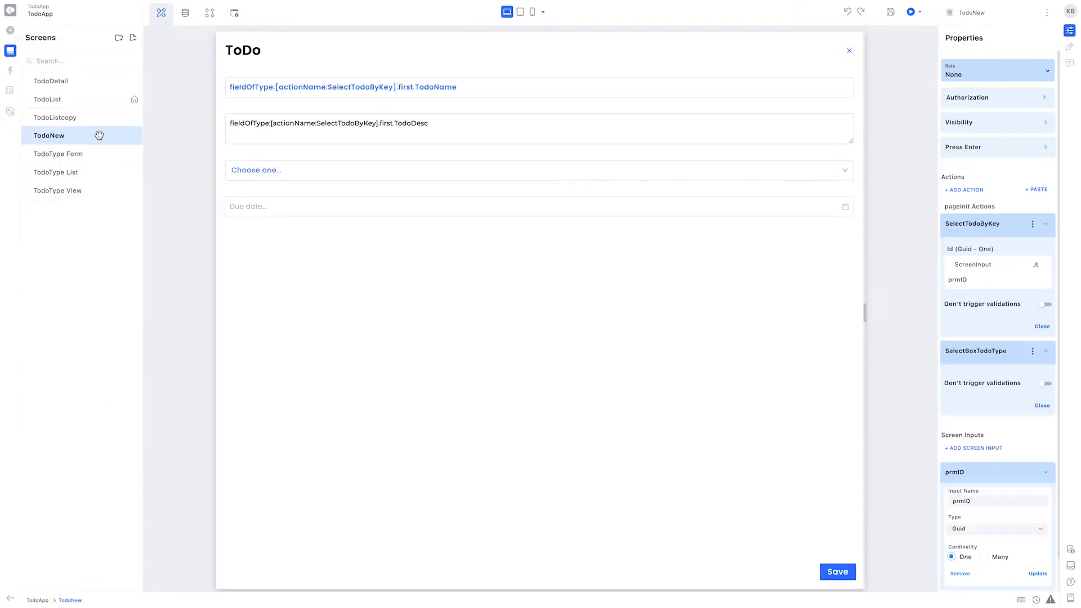
left_click(10, 29)
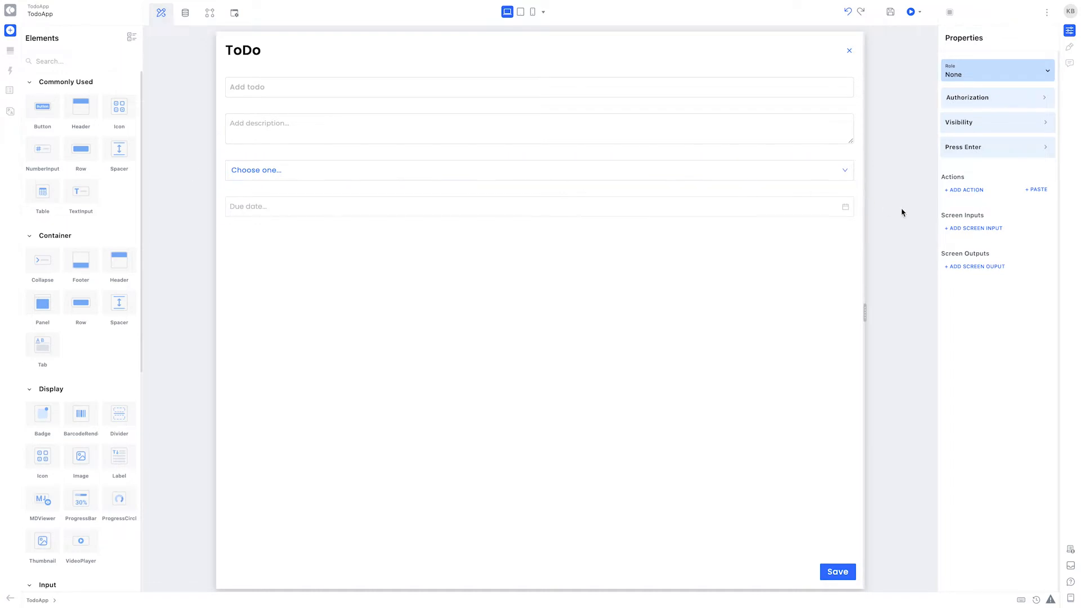
left_click(981, 229)
left_click(973, 280)
type("prmID")
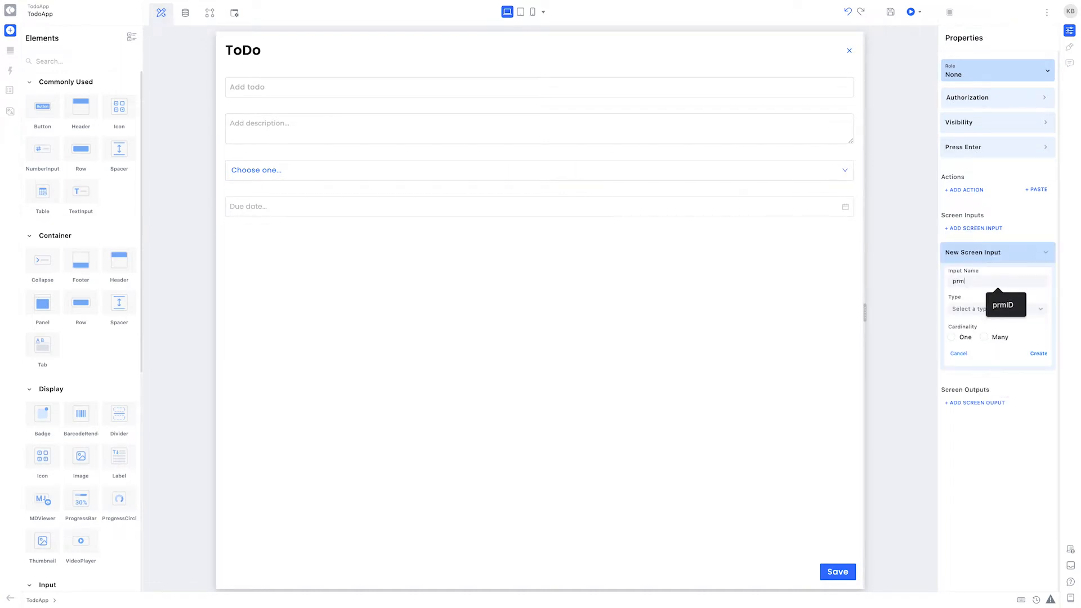
left_click(981, 308)
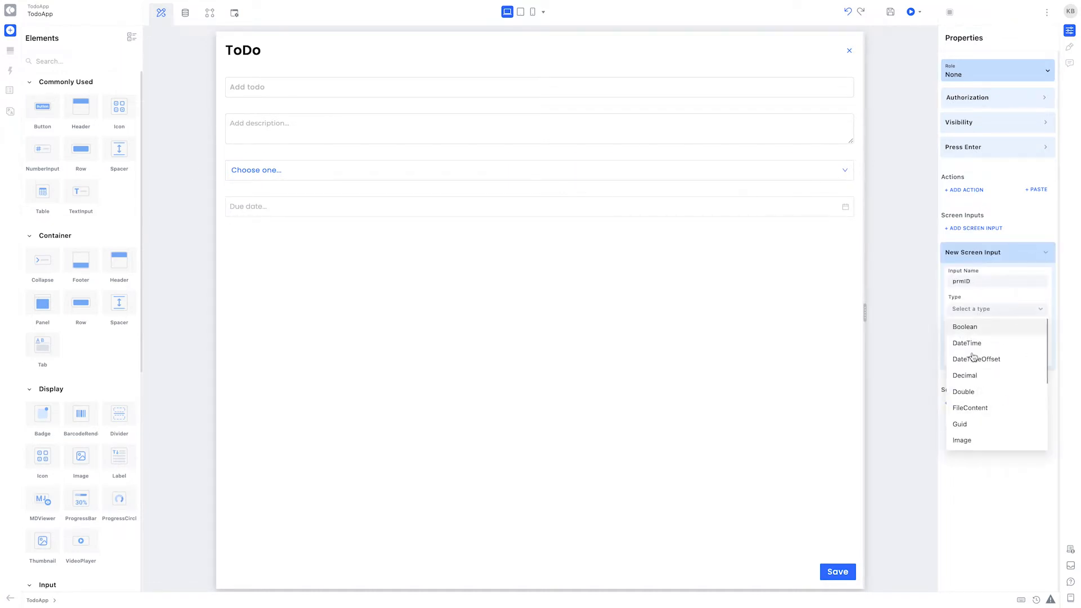
left_click(967, 426)
left_click(963, 337)
left_click(1040, 354)
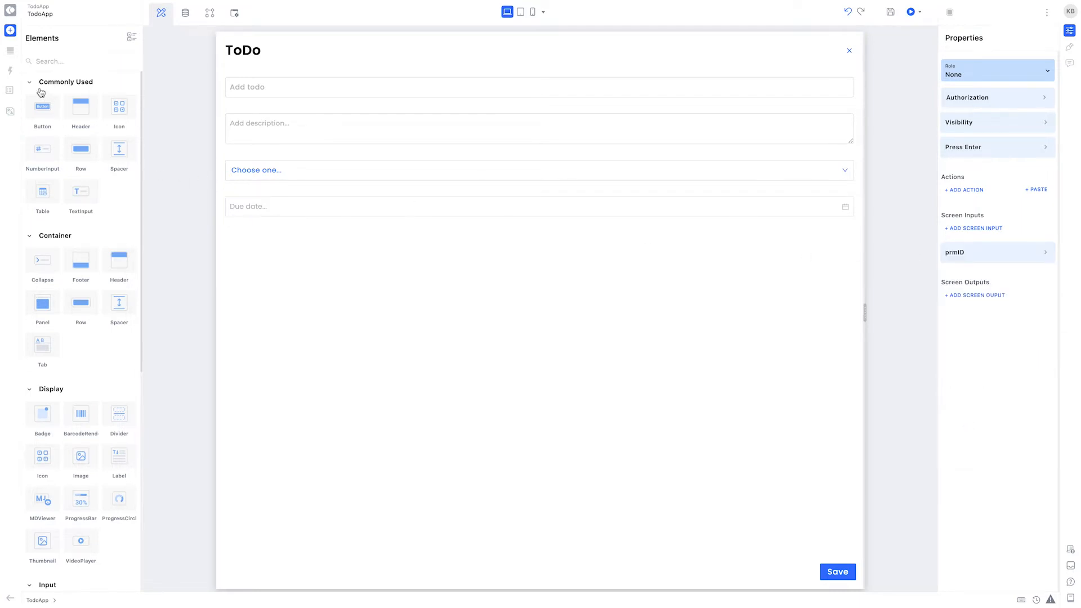
On the TodoDetail screen, create a screen input named prmID with type Guid and cardinality One
left_click(10, 51)
left_click(108, 81)
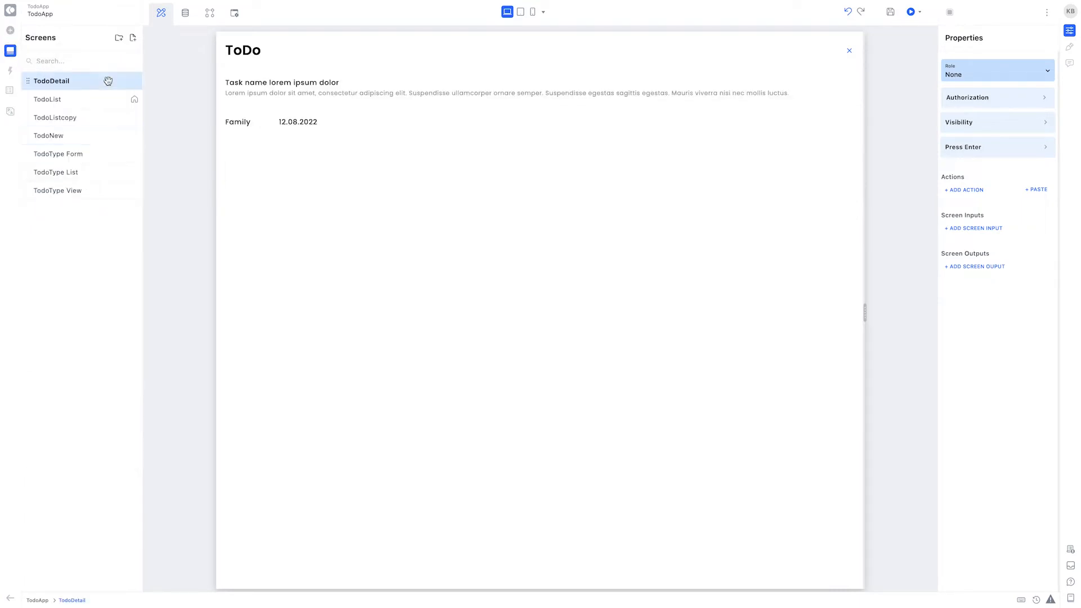
left_click(10, 30)
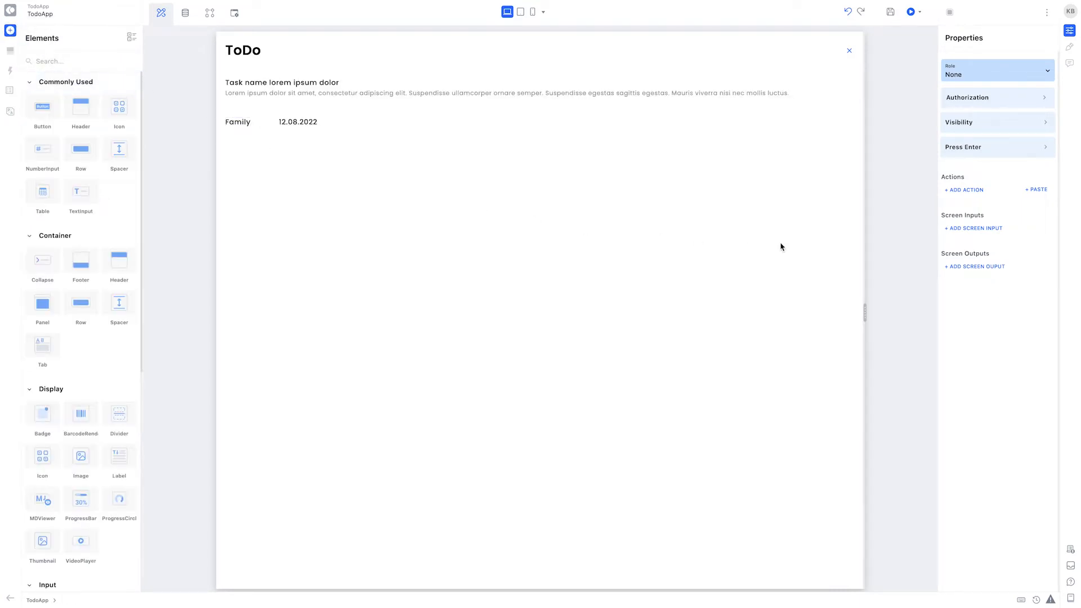
left_click(970, 228)
left_click(968, 277)
type("prmI")
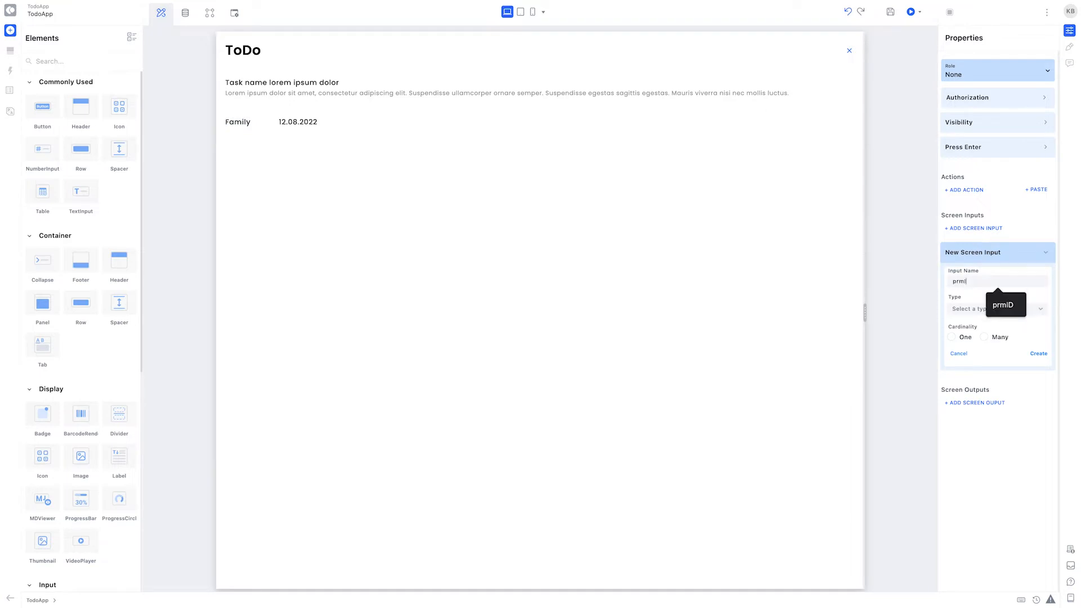
type("D")
left_click(963, 309)
left_click(964, 427)
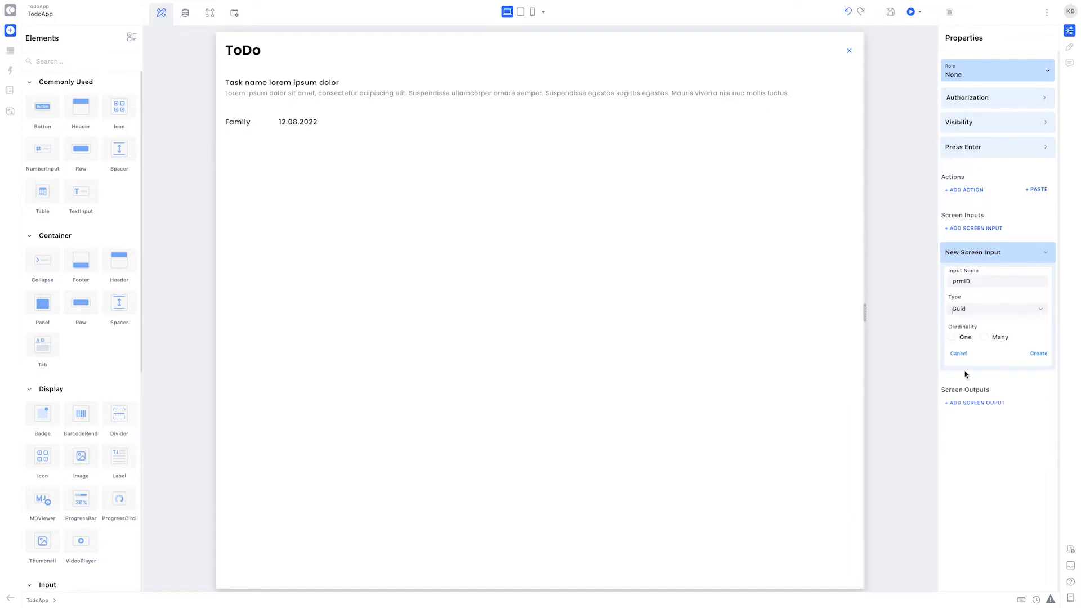
left_click(966, 338)
left_click(1039, 355)
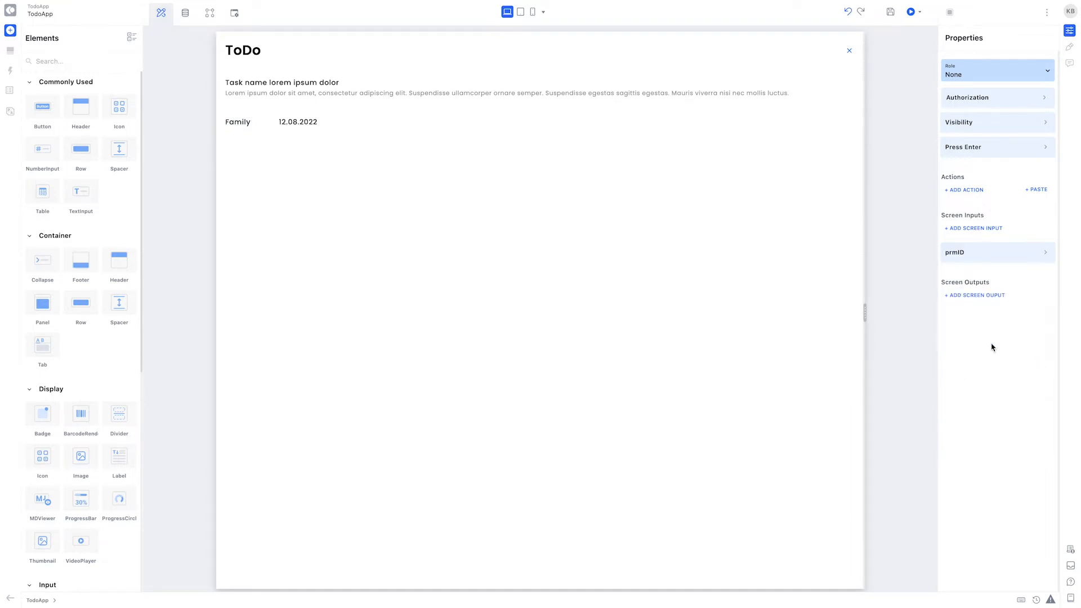
On the TodoList screen, add a Navigate click action to the row's eye icon that opens the TodoDetail screen
left_click(10, 50)
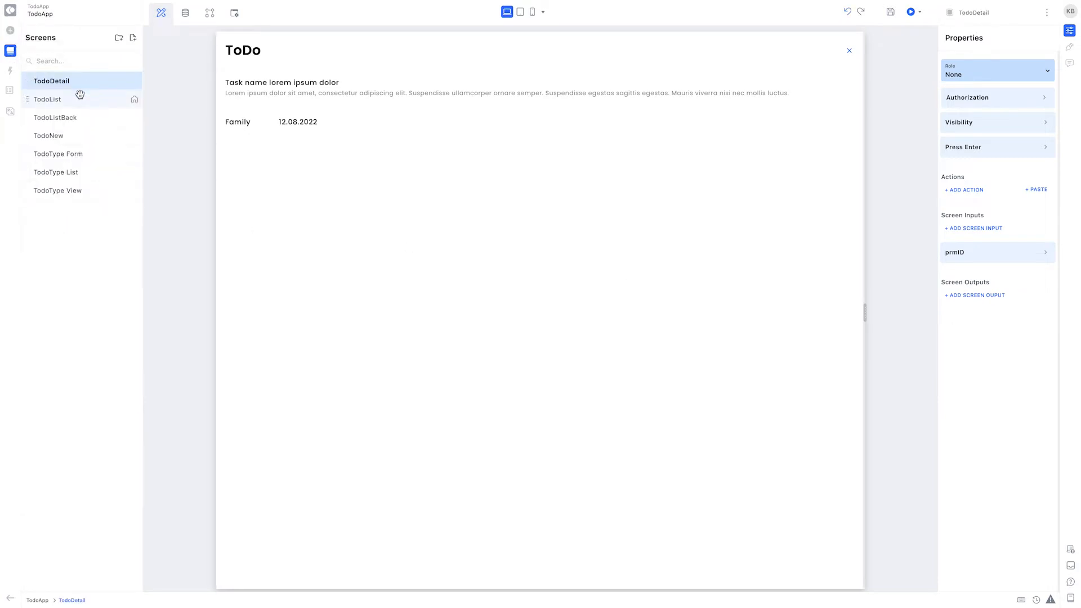
left_click(80, 96)
left_click(794, 139)
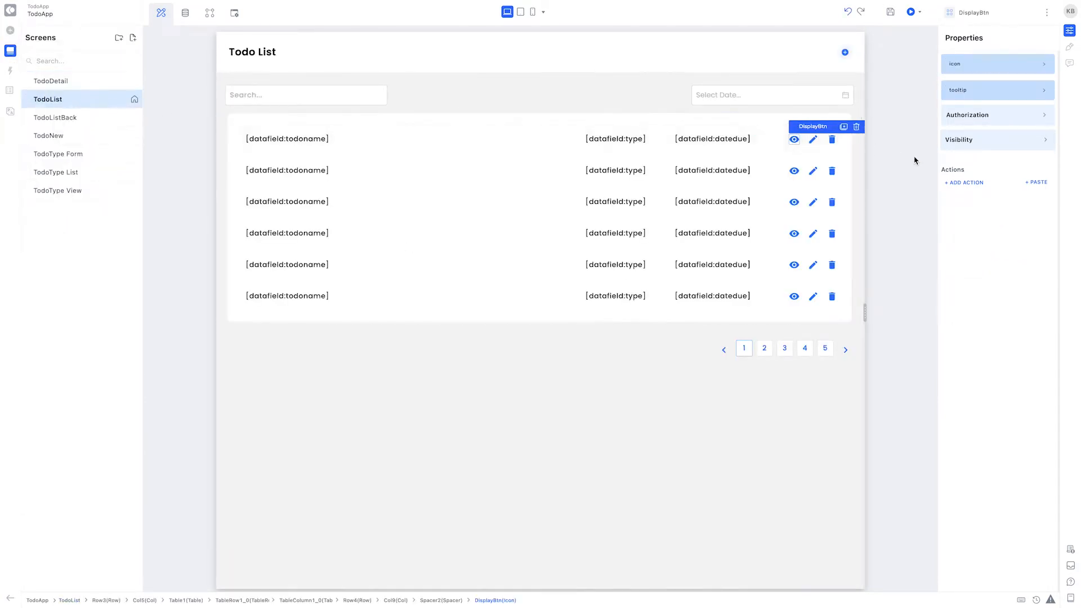
left_click(964, 182)
type("navigate")
left_click(978, 208)
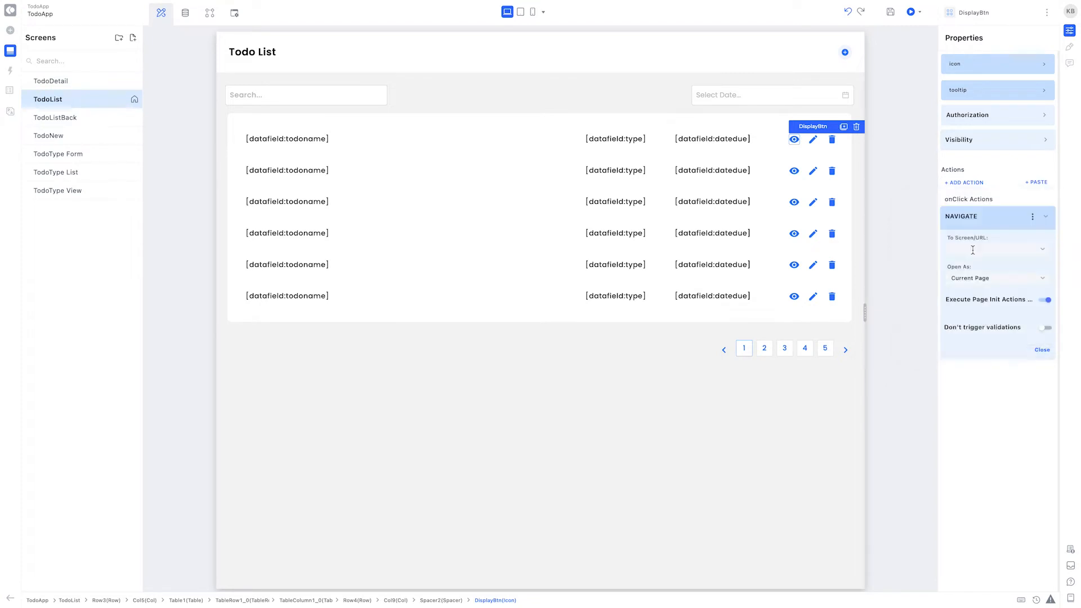
left_click(973, 249)
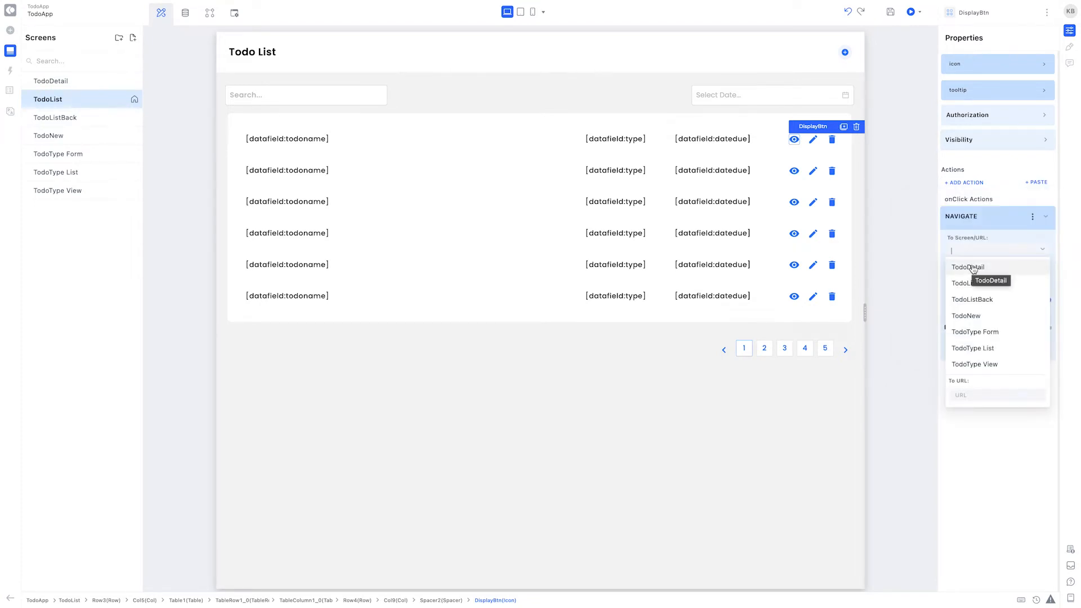
left_click(974, 268)
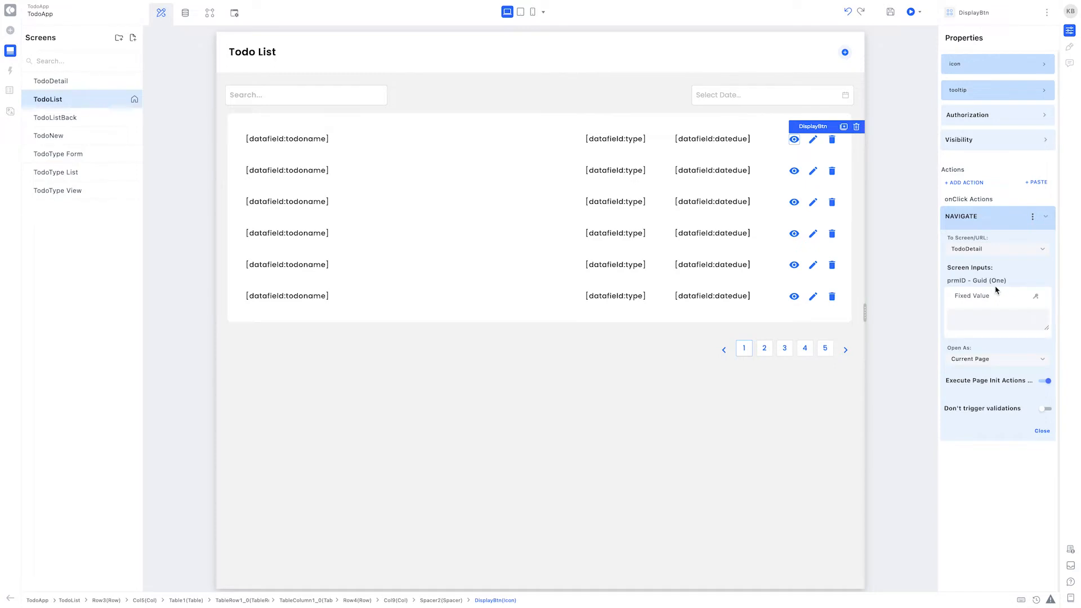
Pass the current row's Id as the prmID screen input of the eye icon's Navigate action
left_click(1035, 297)
mouse_move(1012, 385)
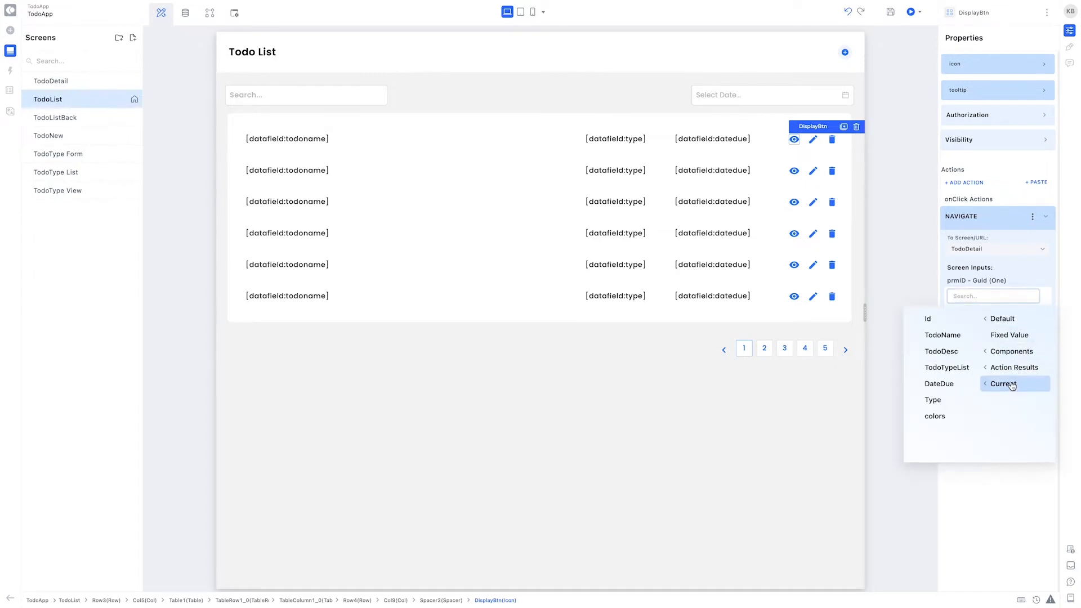
left_click(929, 321)
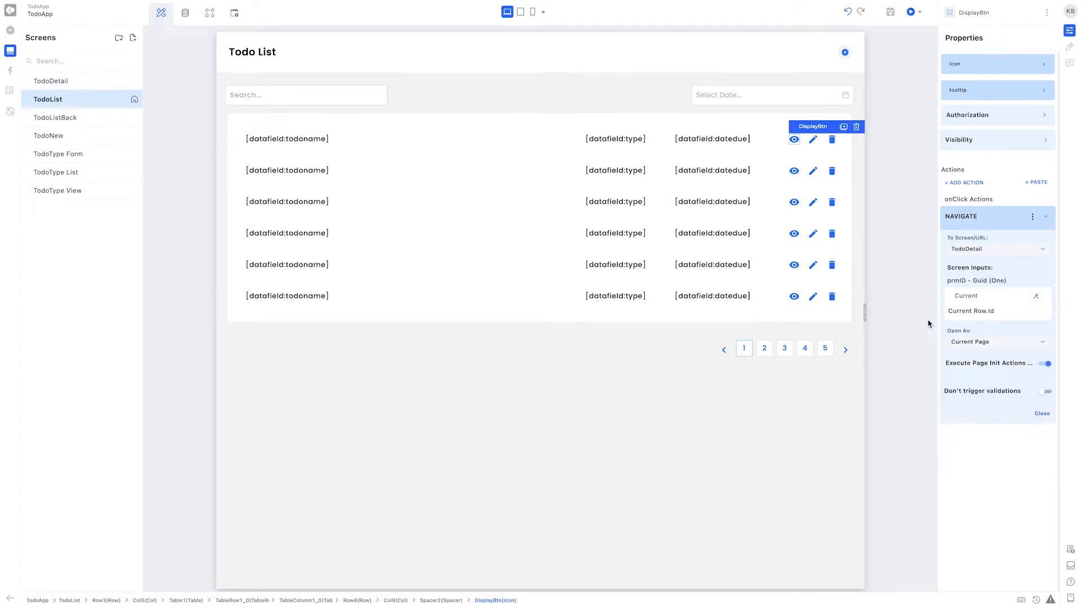
Set the eye icon's Navigate action to open TodoDetail as a Drawer with a width of 400
left_click(993, 346)
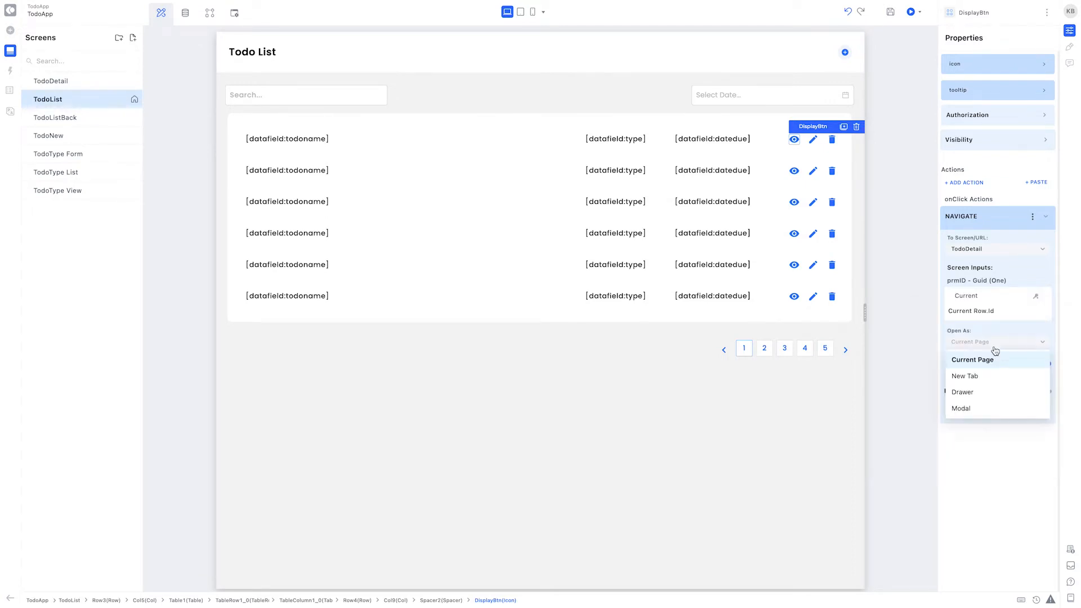
left_click(978, 391)
left_click(970, 450)
type("400")
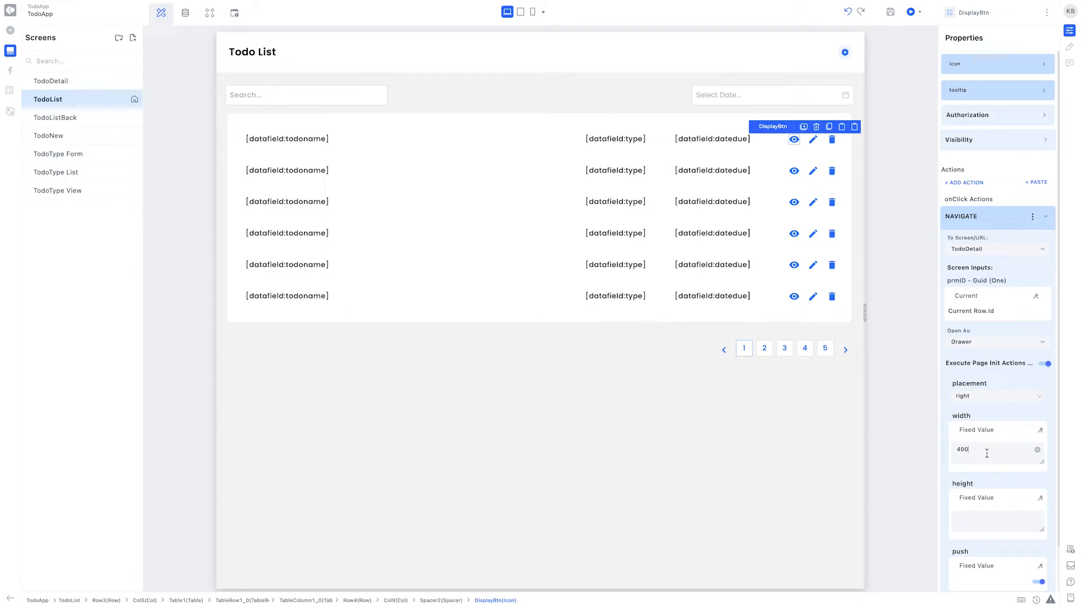
left_click(997, 219)
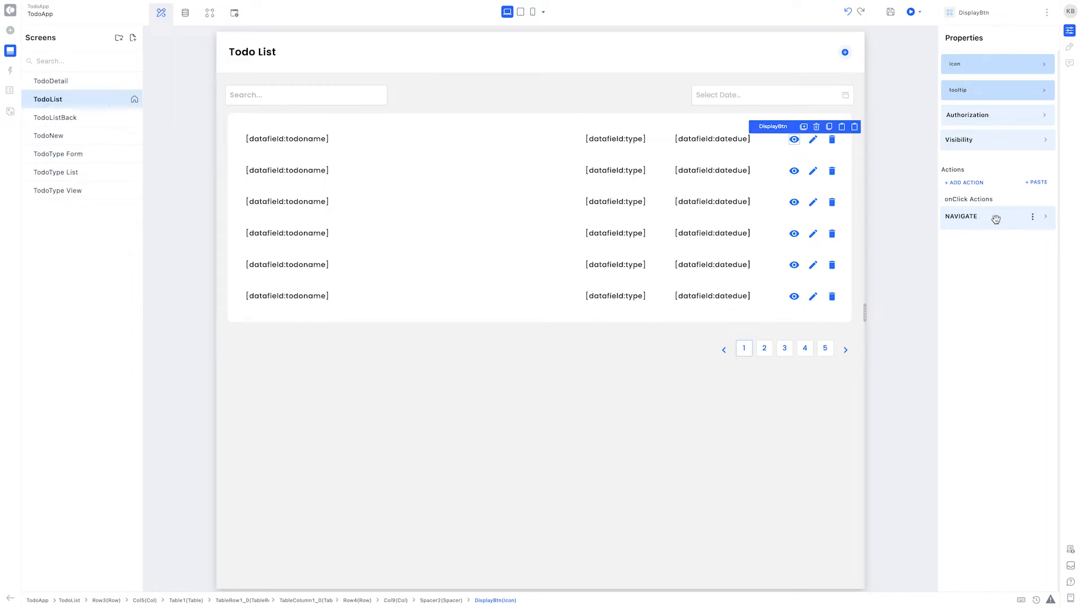
Add a Navigate click action to the row's pencil icon that opens the TodoNew screen
left_click(814, 140)
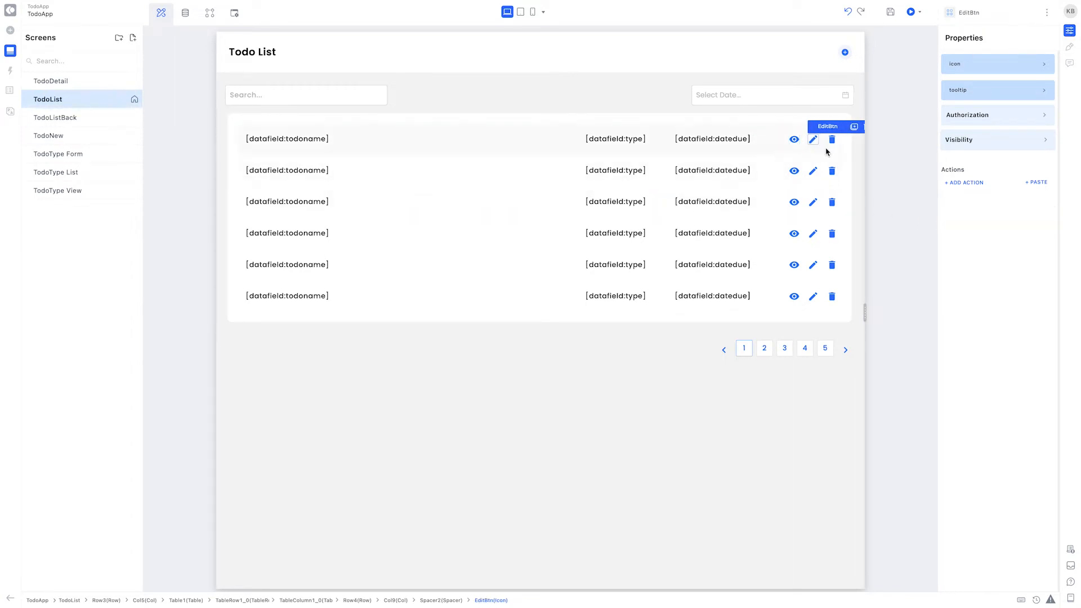
left_click(980, 185)
key("Return")
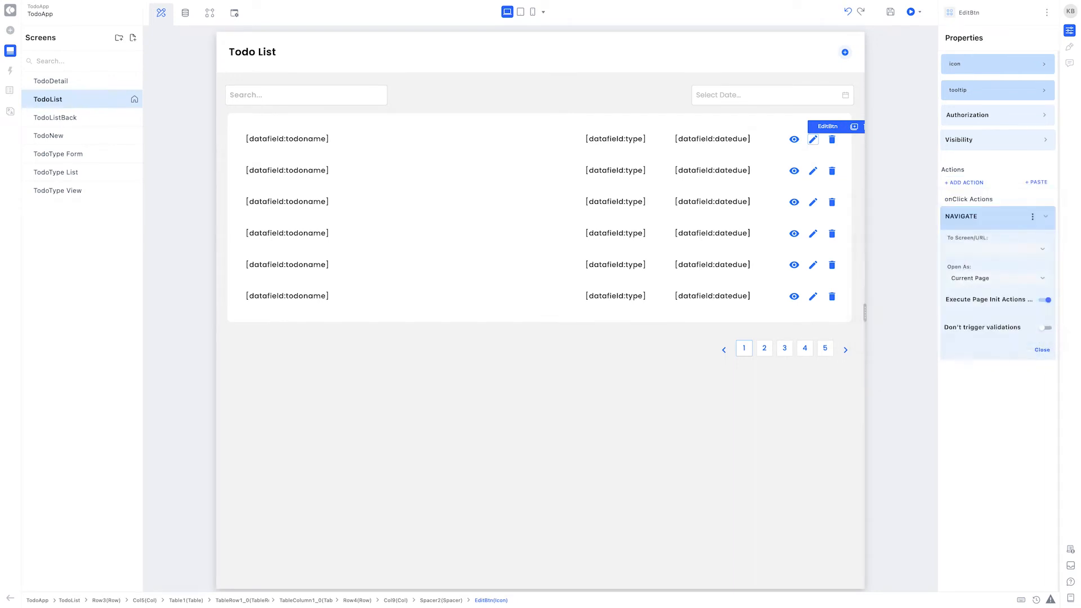
left_click(994, 246)
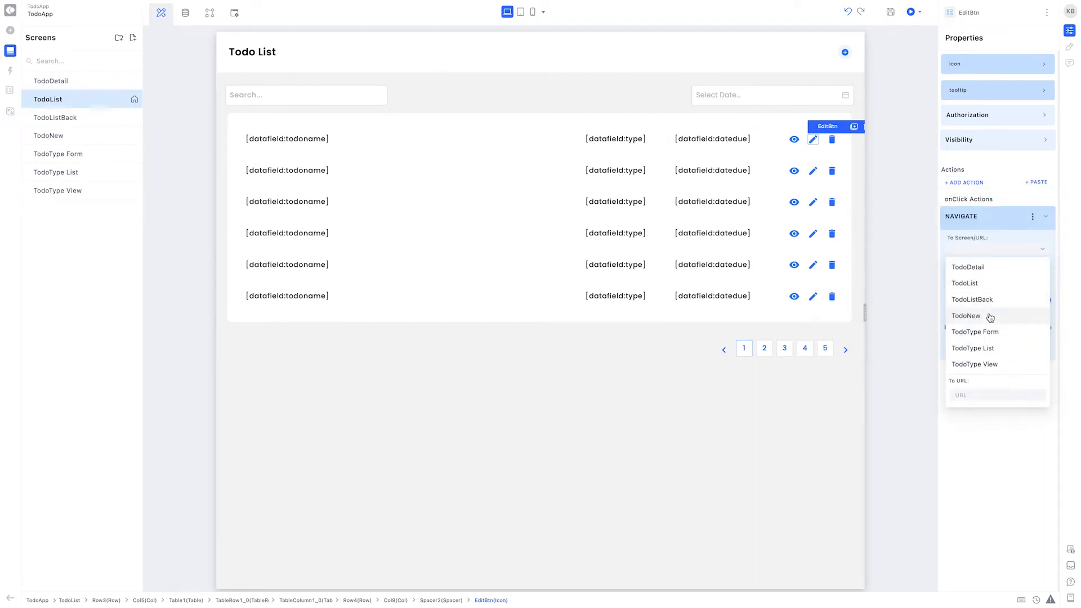
left_click(989, 313)
Pass the current row's Id as the prmID screen input of the pencil icon's Navigate action
left_click(1037, 297)
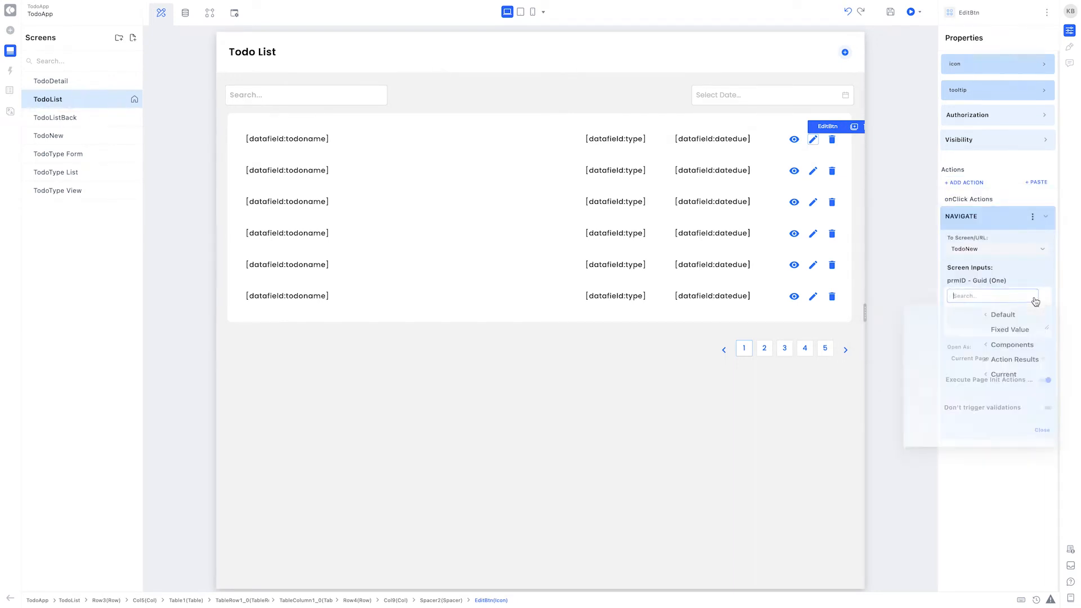
mouse_move(1006, 385)
left_click(931, 319)
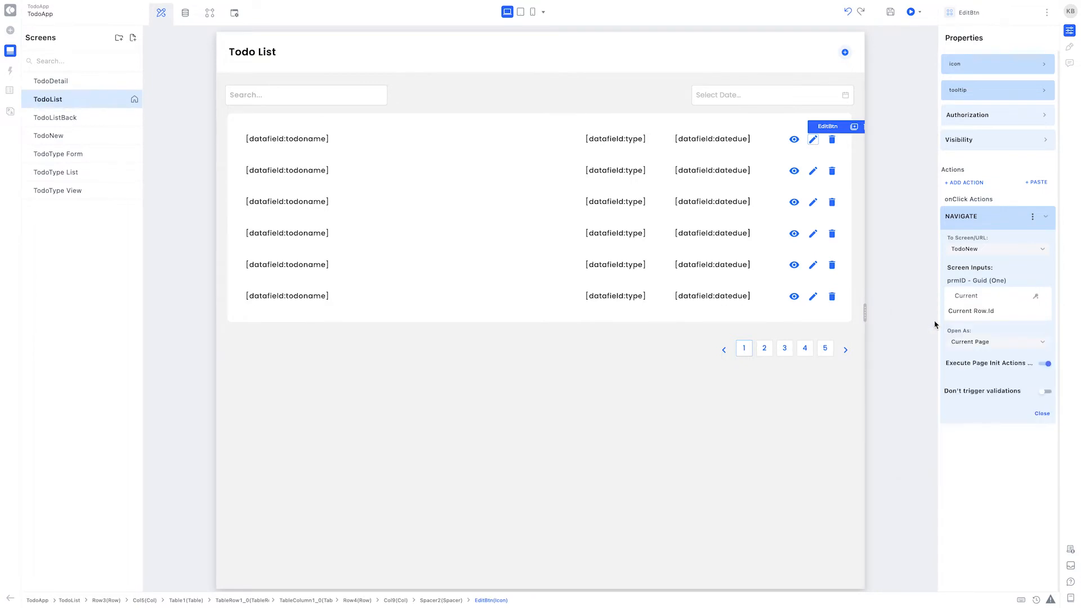
Set the pencil icon's Navigate action to open TodoNew as a Drawer with a width of 400
left_click(1015, 345)
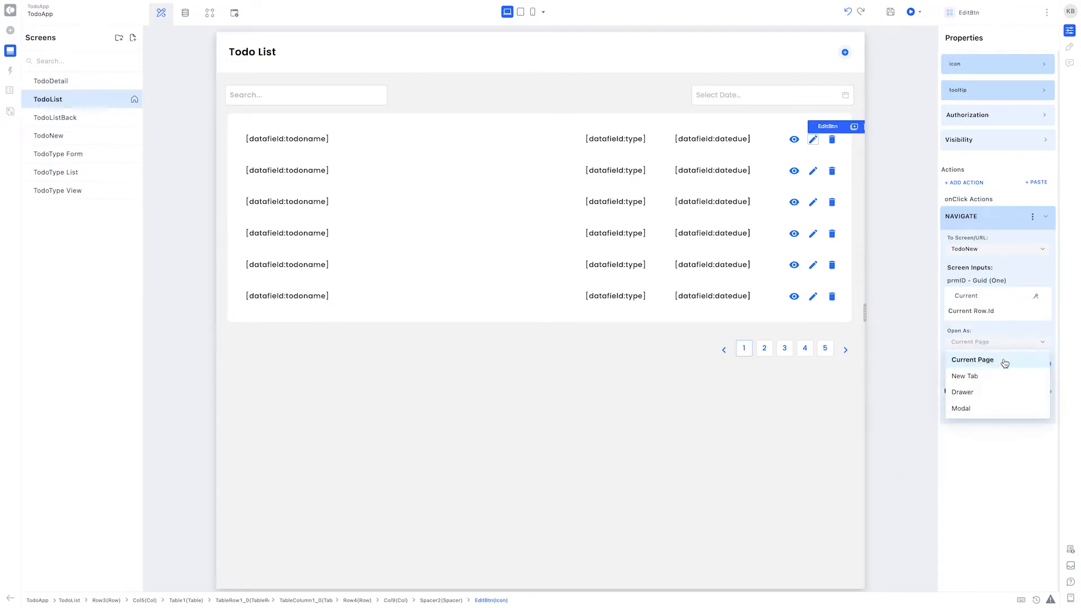
left_click(991, 392)
left_click(988, 431)
type("400")
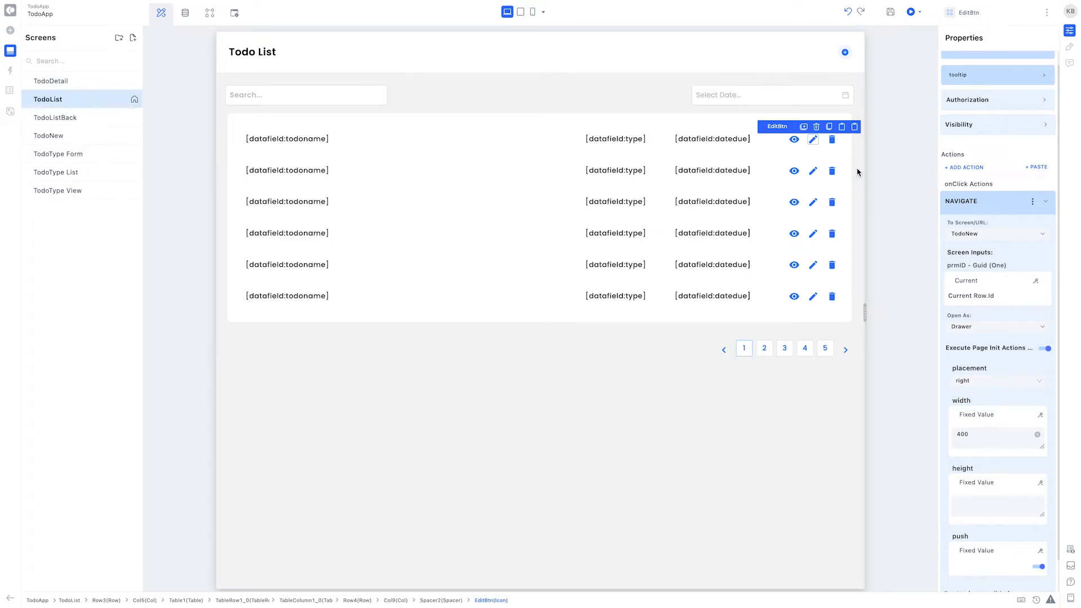
Add the TodoAppDatasource DeleteTodoItem click action to the row's trash icon, using the current row's Id as its Id
left_click(835, 139)
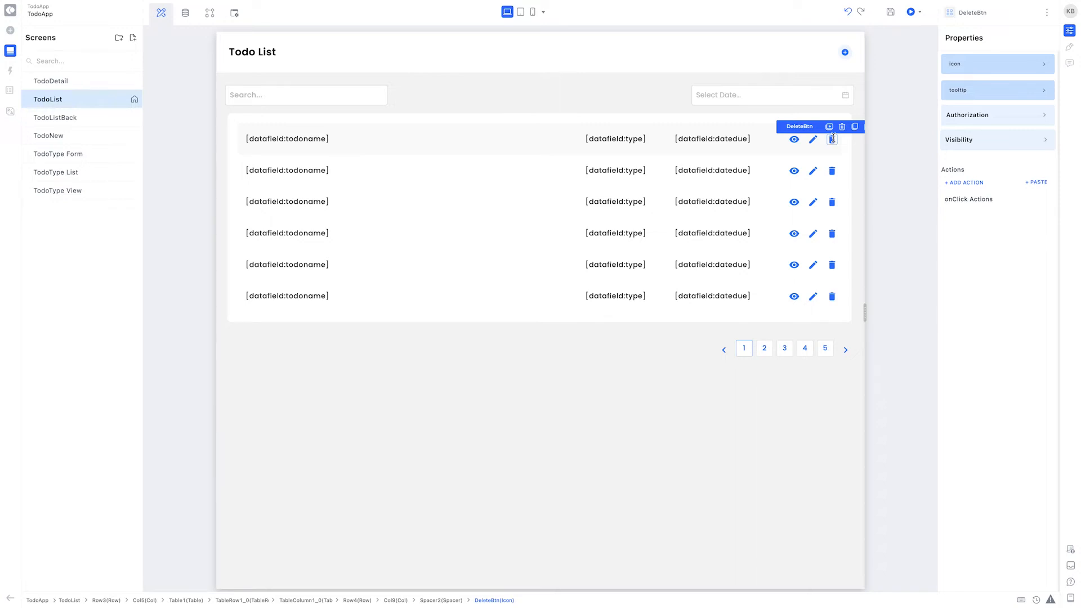
left_click(967, 183)
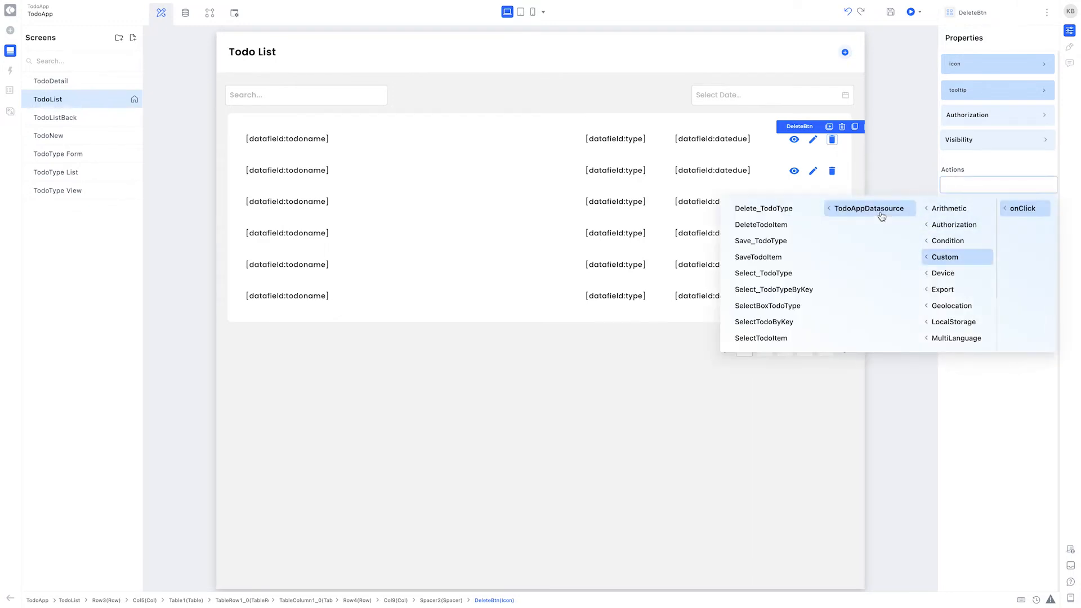
left_click(766, 225)
left_click(1035, 257)
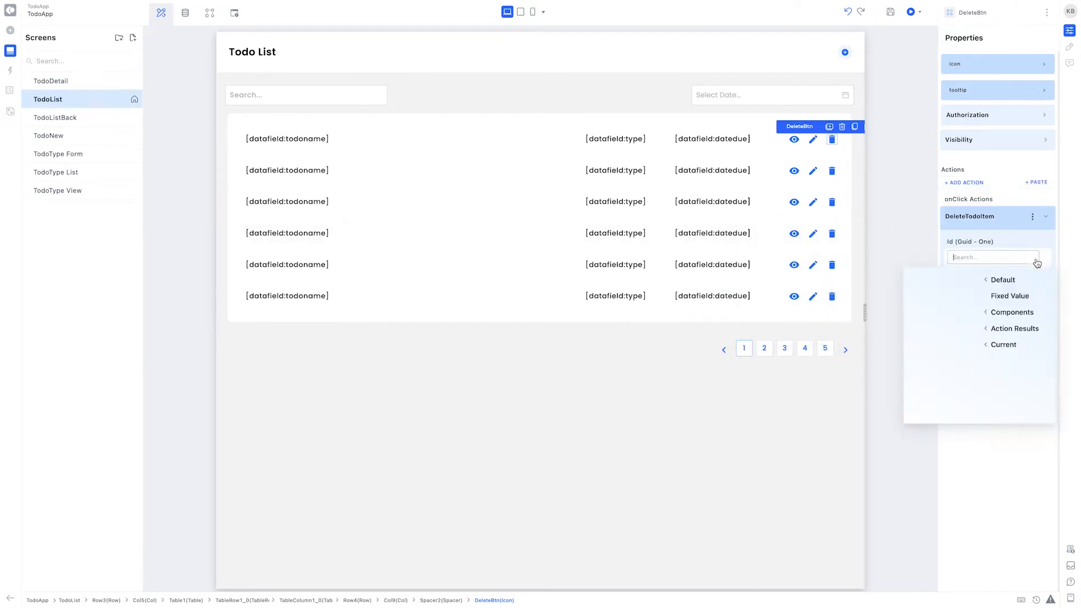
mouse_move(1003, 345)
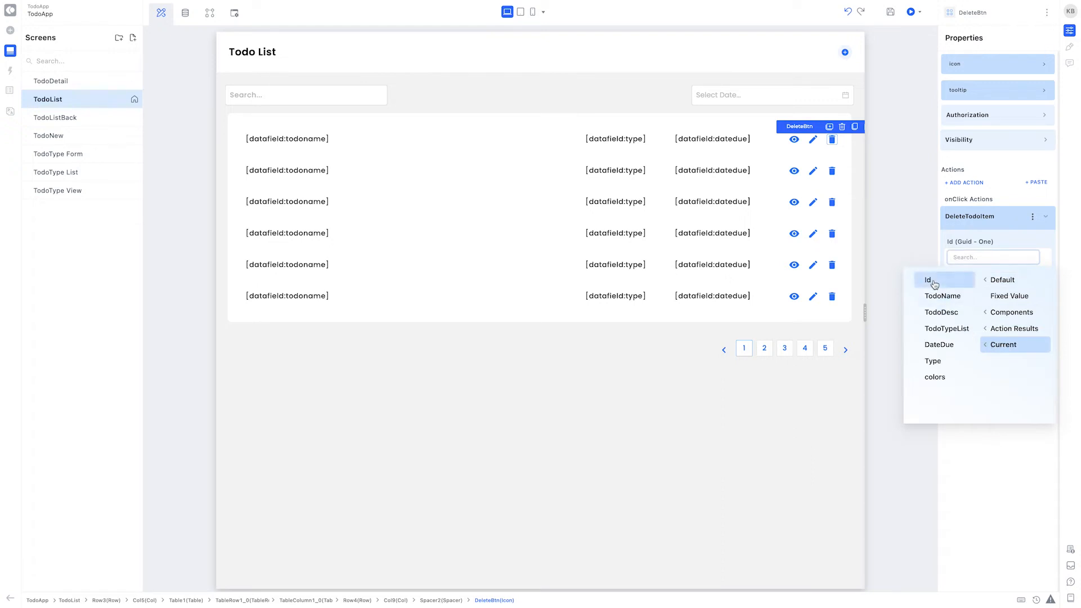
left_click(932, 282)
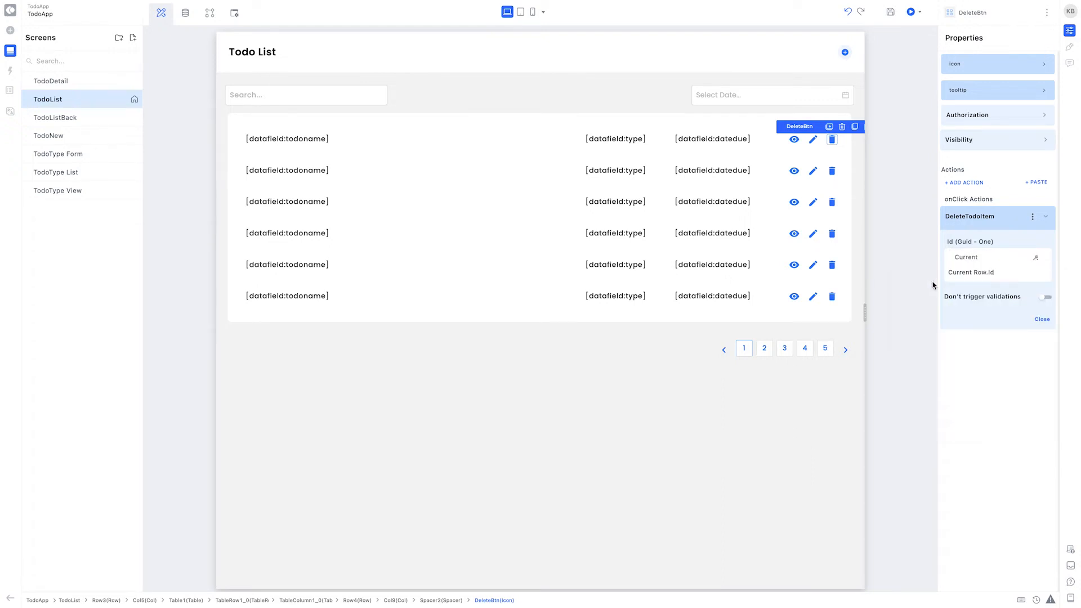
Add a SelectTodoItem click action after DeleteTodoItem on the trash icon and bind its searchFor parameter to SearchBox.value
left_click(980, 183)
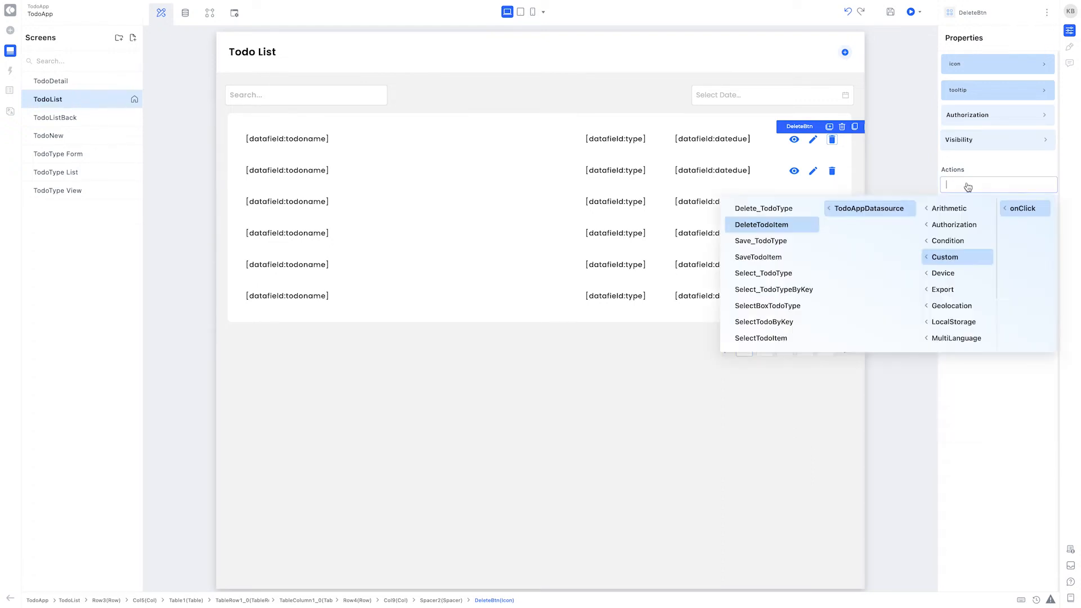
left_click(763, 336)
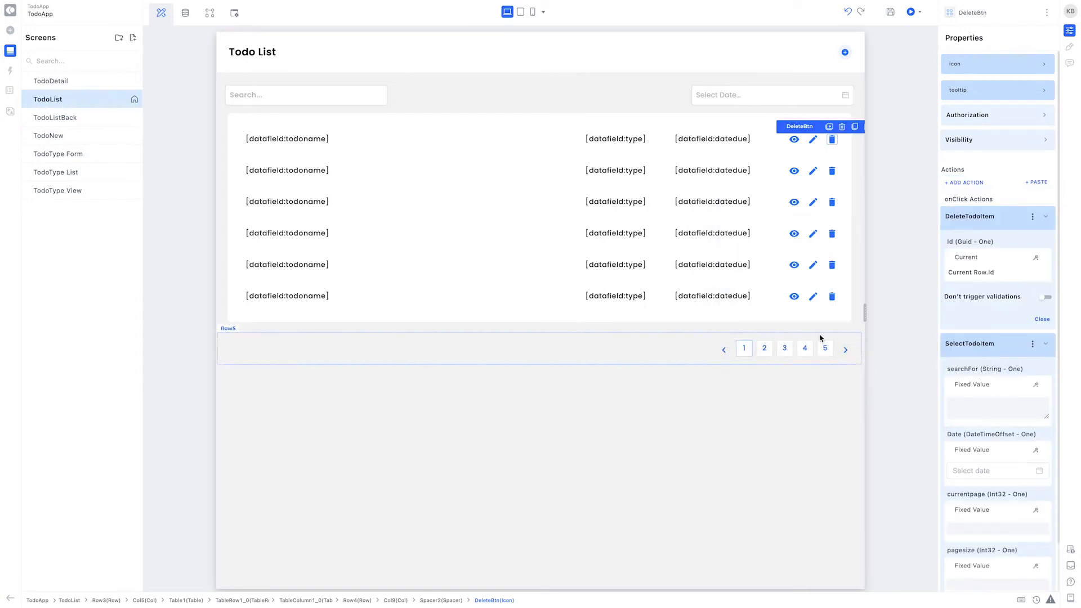
scroll(985, 330, "down", 1)
left_click(1037, 331)
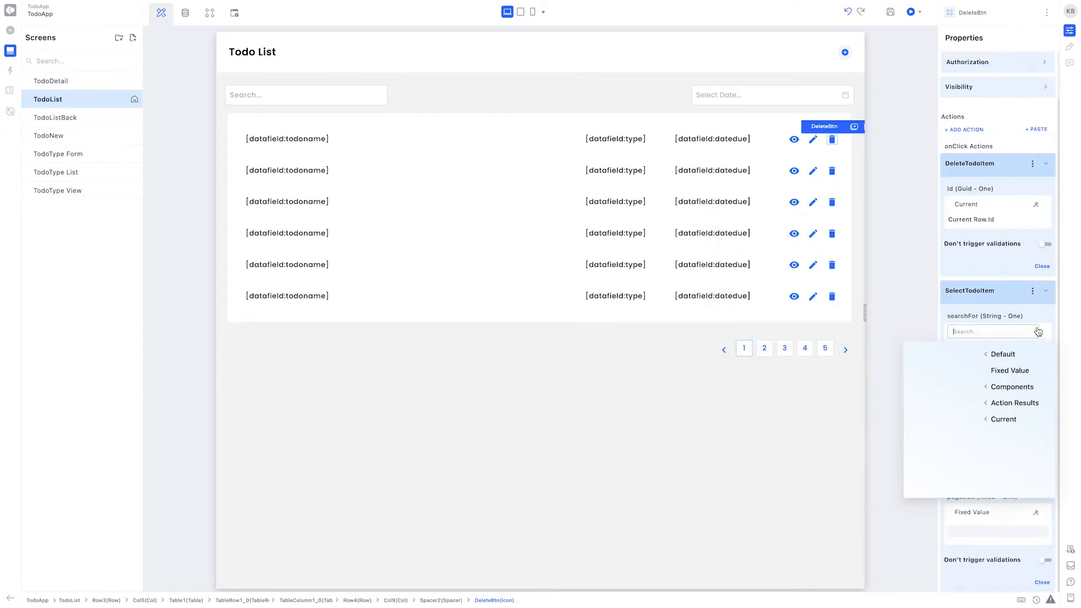
left_click(1012, 384)
left_click(922, 355)
left_click(875, 359)
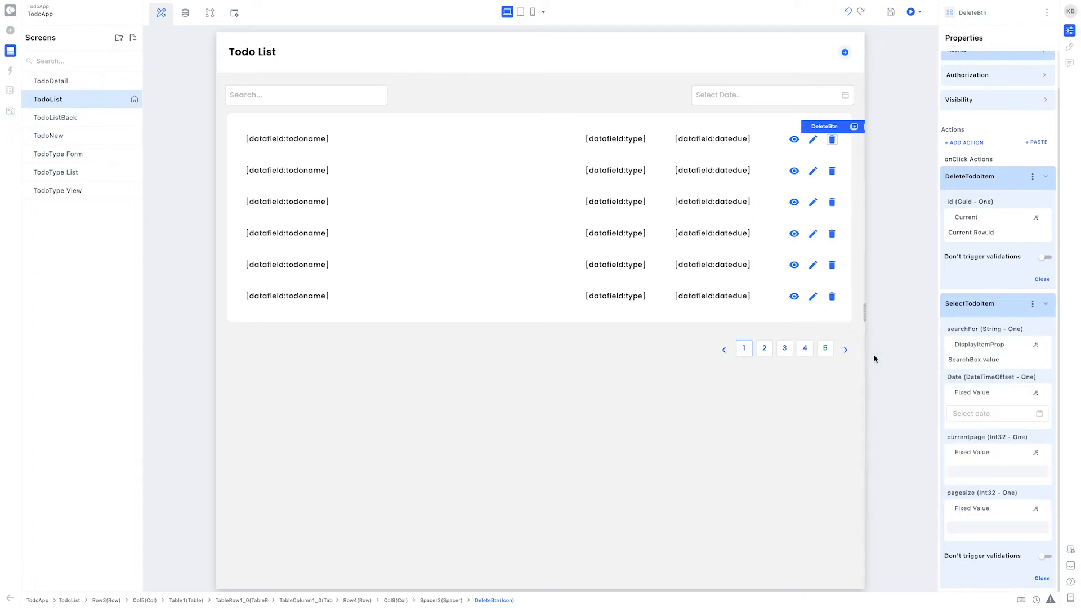
Bind the Date parameter of the trash icon's SelectTodoItem action to DateFilter.value
left_click(1036, 393)
left_click(997, 452)
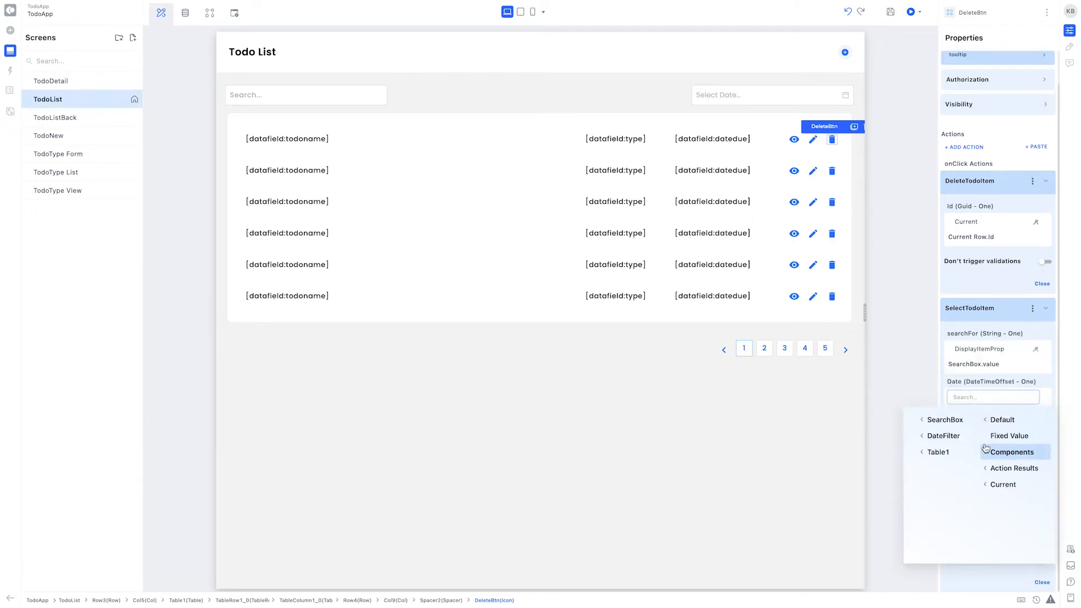
left_click(944, 436)
left_click(862, 421)
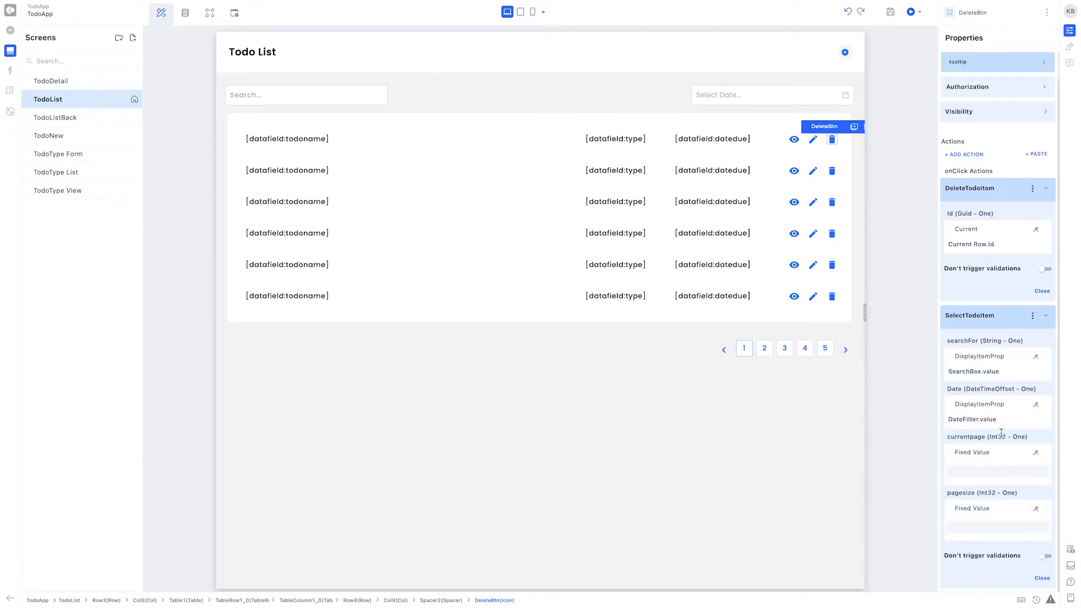
In the trash icon's SelectTodoItem action, bind currentpage to TodoListPagination.current and pagesize to TodoListPagination.pageSize
left_click(1037, 453)
left_click(1011, 334)
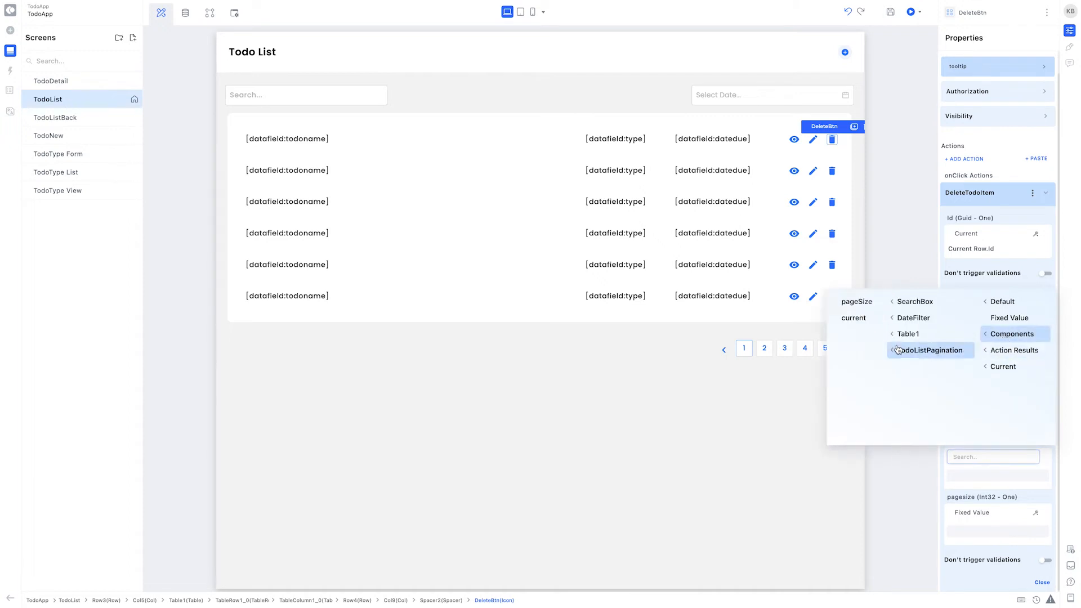
left_click(865, 318)
left_click(1035, 509)
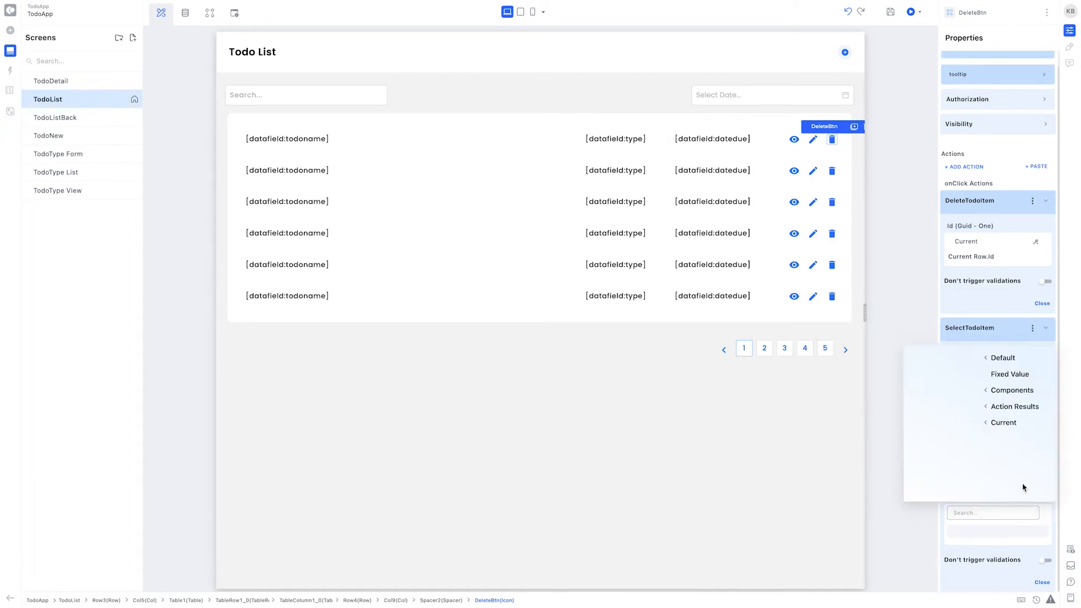
left_click(1012, 390)
left_click(929, 405)
left_click(861, 359)
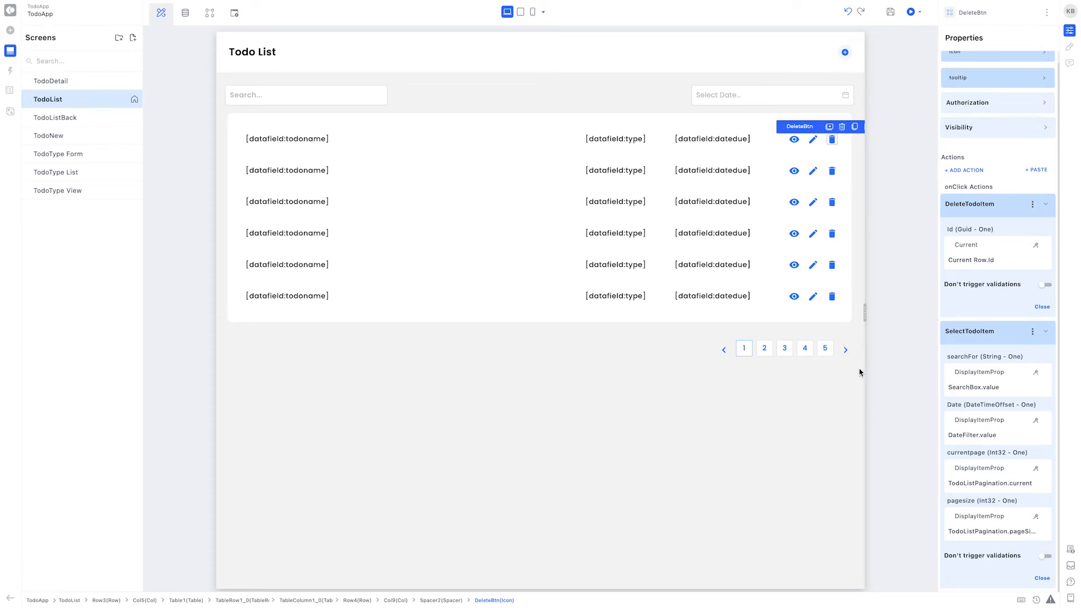
Add the TodoAppDatasource SelectTodoItem action to the TodoList screen's initial actions
left_click(843, 395)
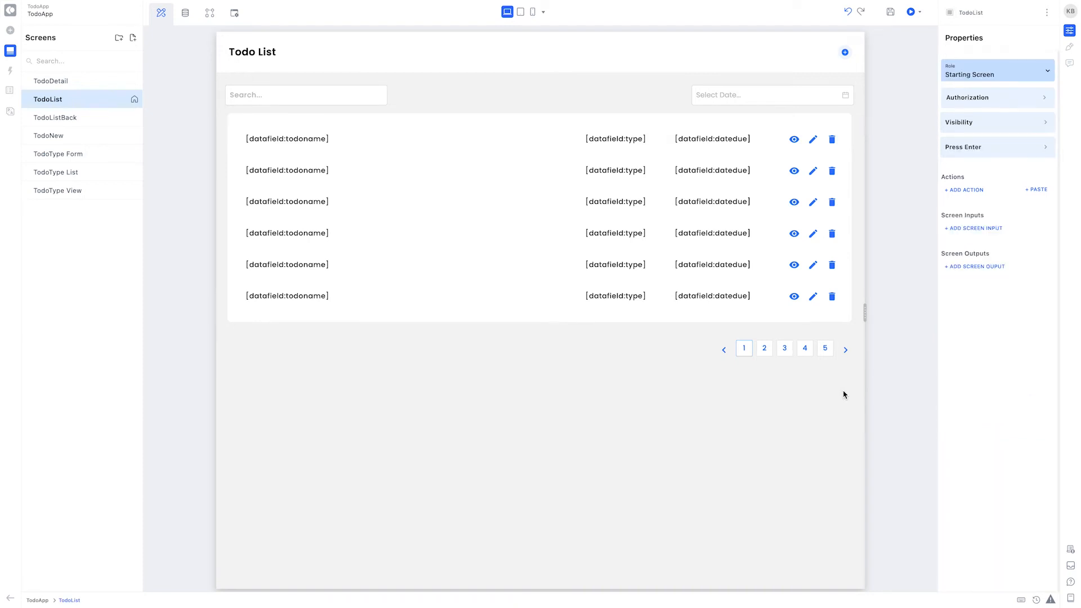
left_click(967, 189)
mouse_move(1014, 216)
mouse_move(938, 272)
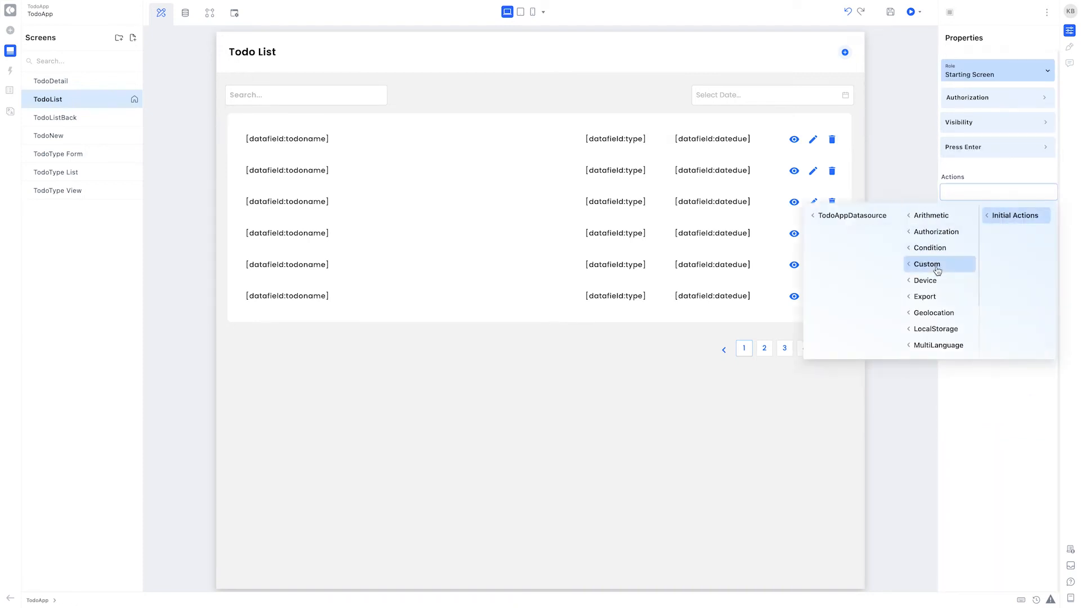
mouse_move(853, 217)
left_click(765, 345)
scroll(977, 338, "down", 1)
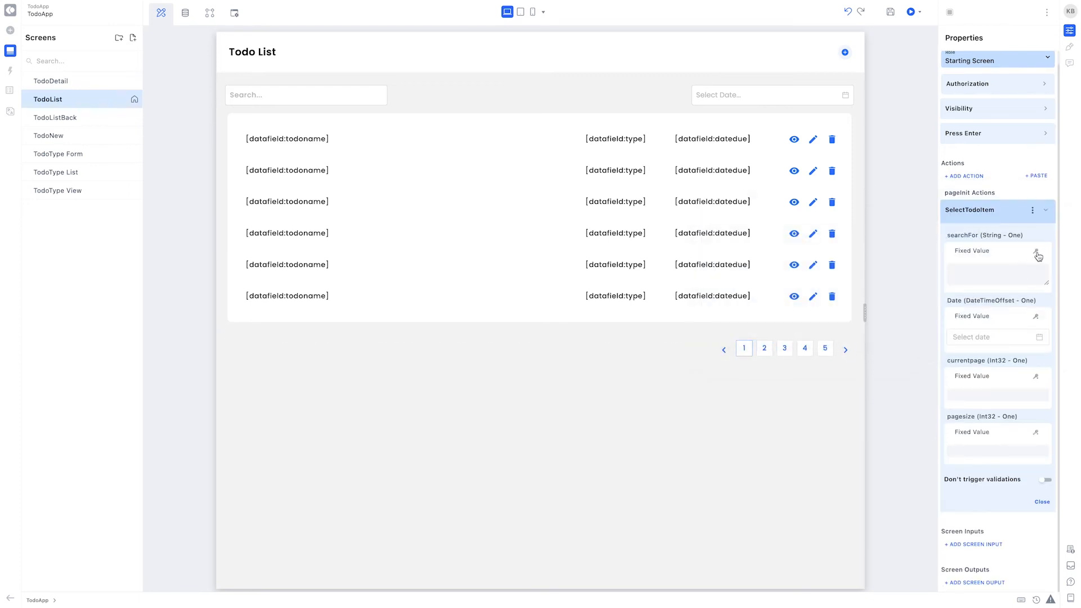
In the screen's initial SelectTodoItem action, bind searchFor to SearchBox.value and Date to DateFilter.value
left_click(1039, 256)
mouse_move(1008, 306)
mouse_move(917, 276)
left_click(861, 280)
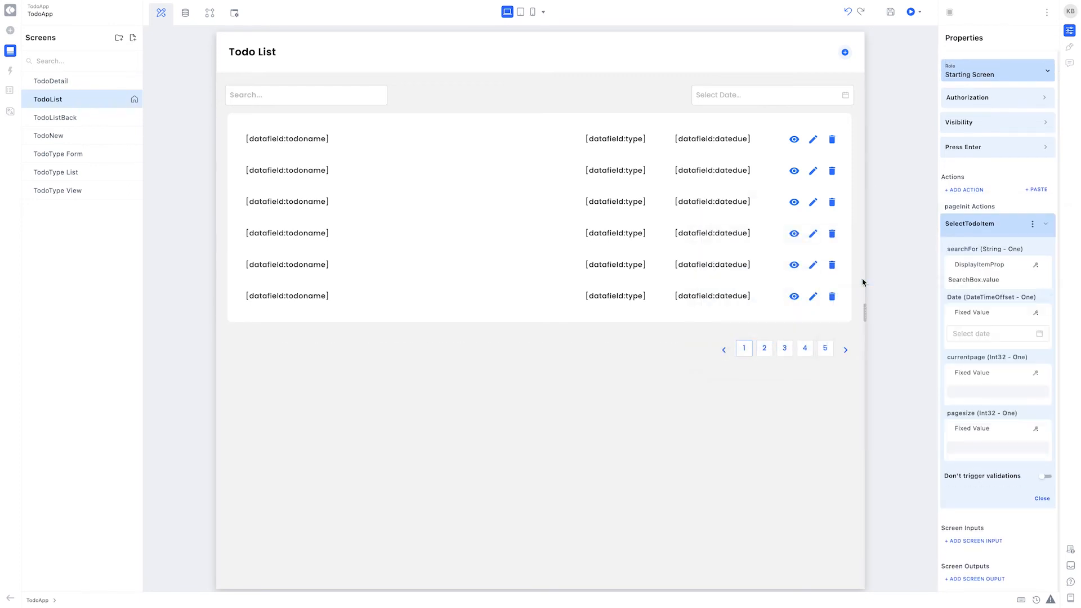
left_click(1036, 313)
mouse_move(1003, 368)
mouse_move(946, 351)
left_click(851, 337)
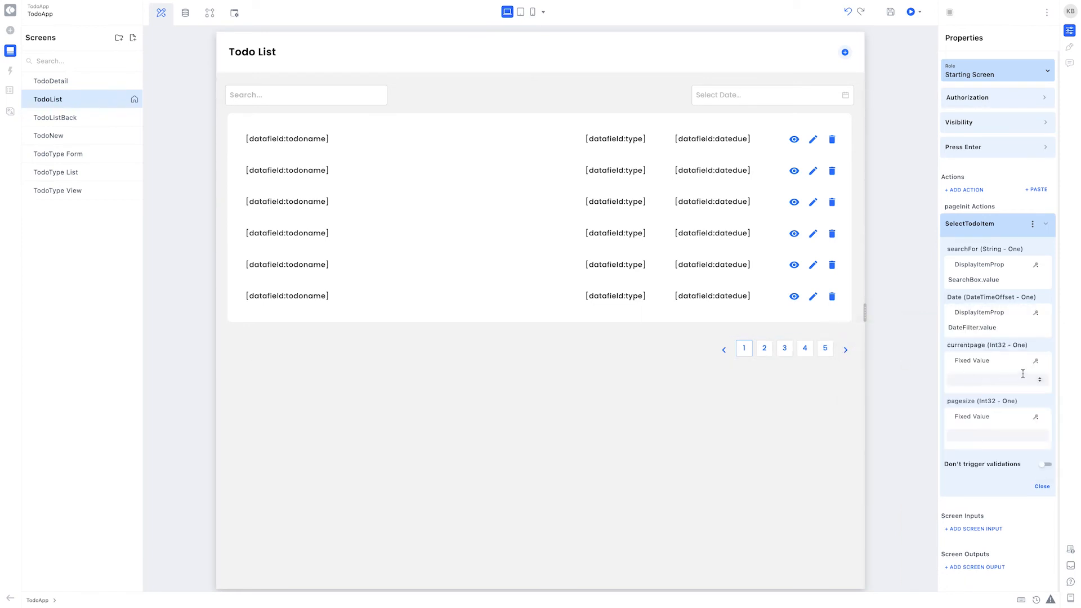
In the screen's initial SelectTodoItem action, bind currentpage to TodoListPagination.current and pagesize to TodoListPagination.pageSize
left_click(1036, 361)
mouse_move(1012, 416)
mouse_move(931, 428)
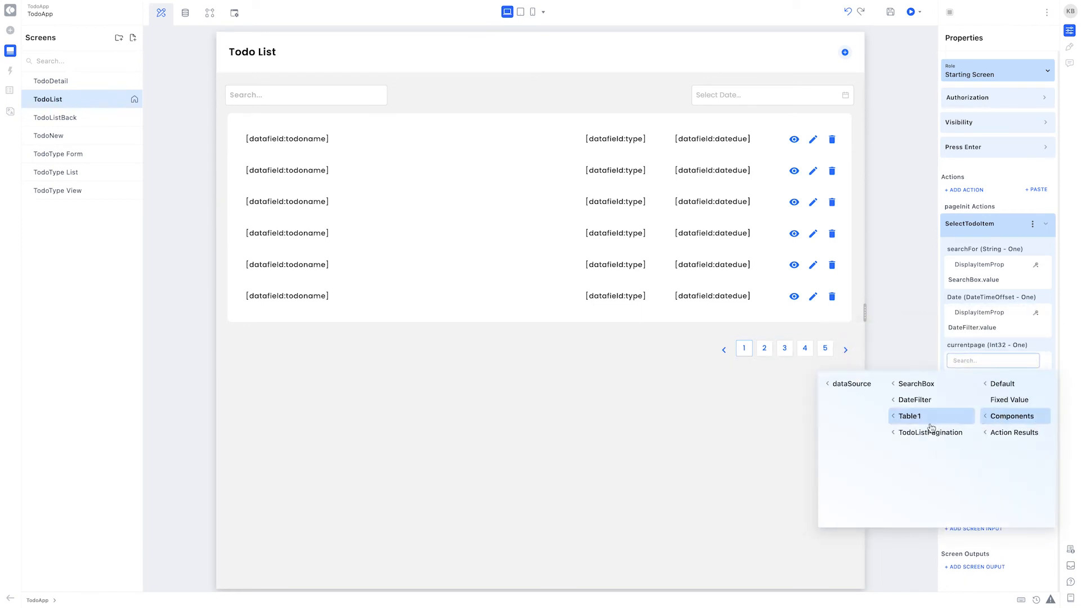
left_click(862, 401)
left_click(1037, 411)
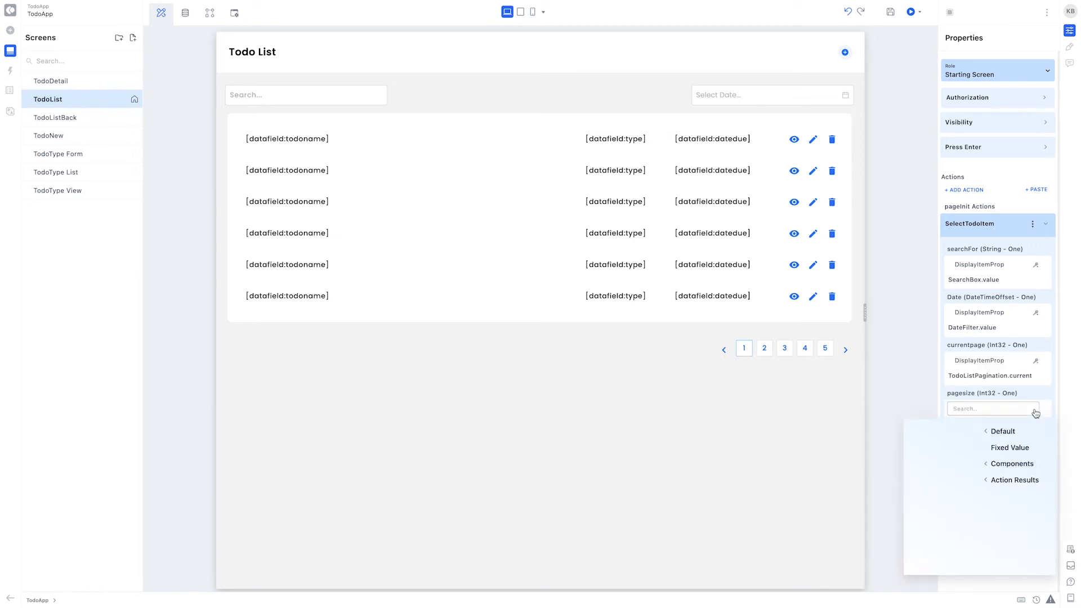
mouse_move(1012, 464)
mouse_move(931, 480)
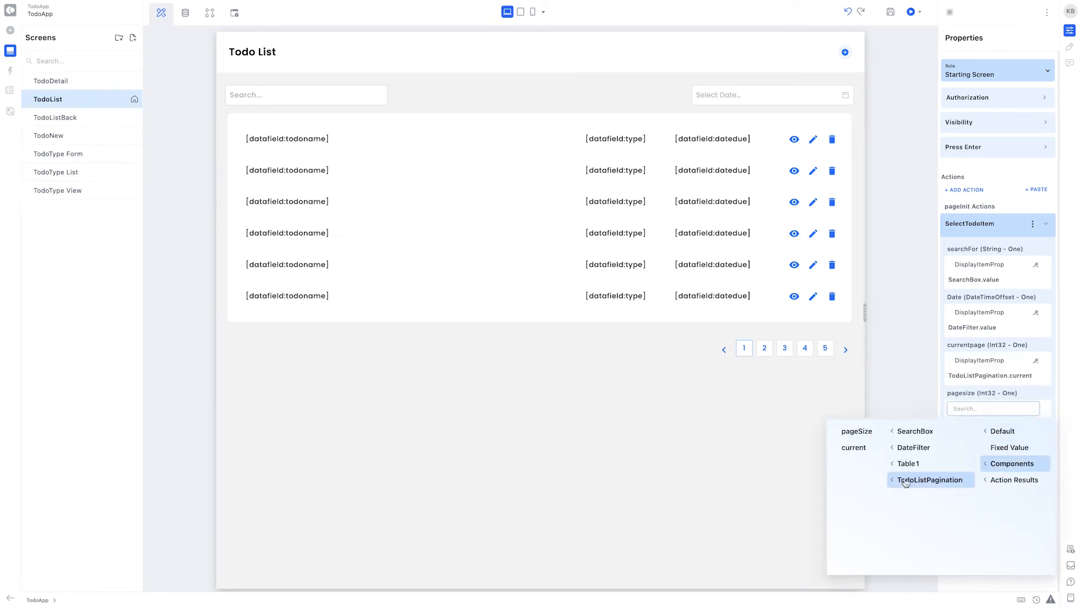
left_click(856, 431)
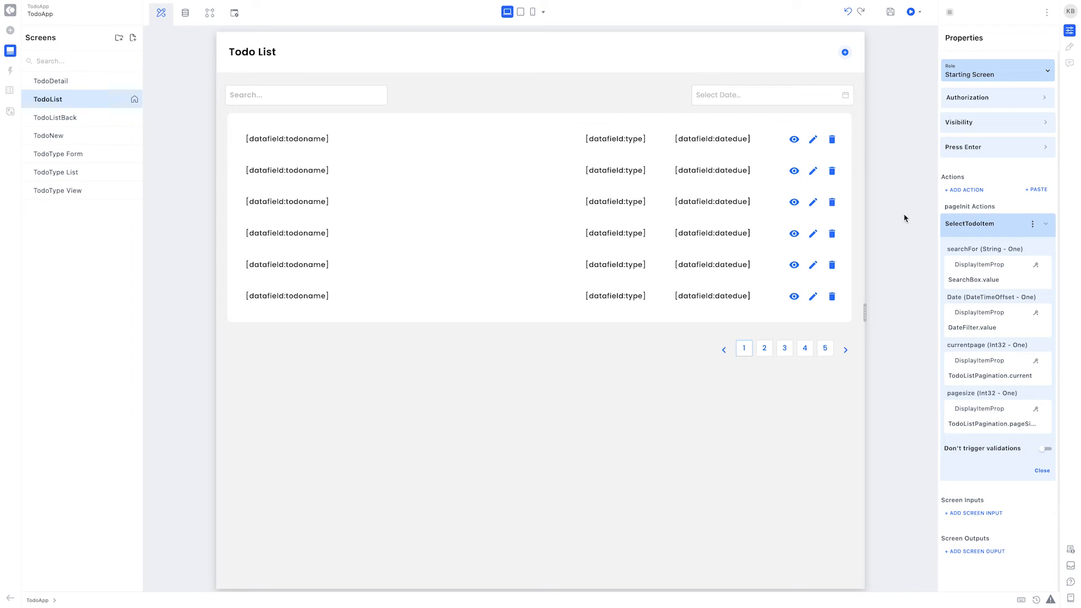
Add an onClick NAVIGATE action to the header's add icon, with TodoNew as the target screen
left_click(845, 52)
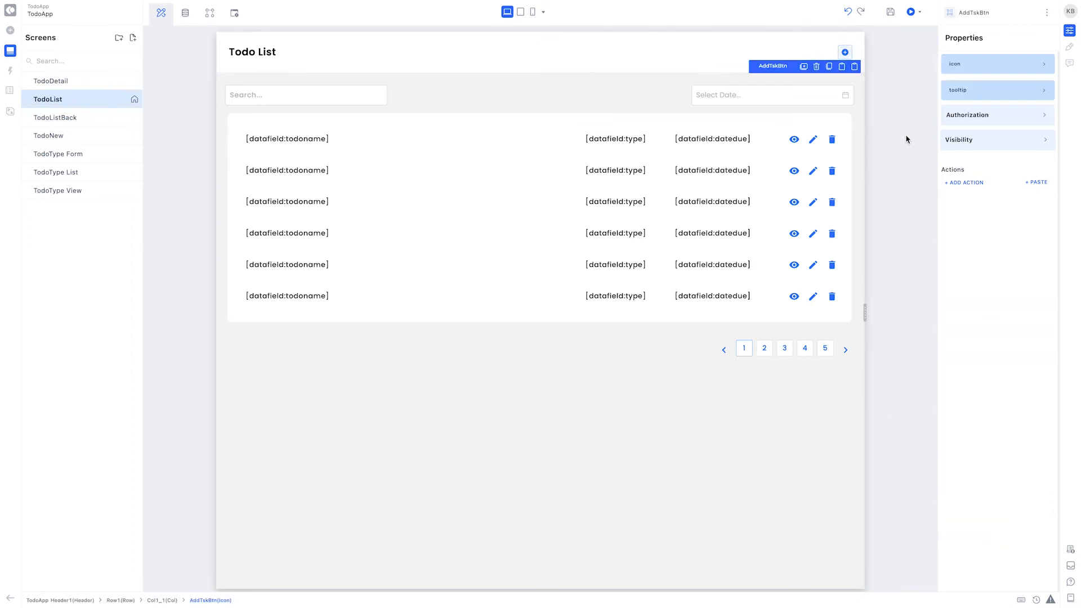
left_click(966, 182)
type("navigat")
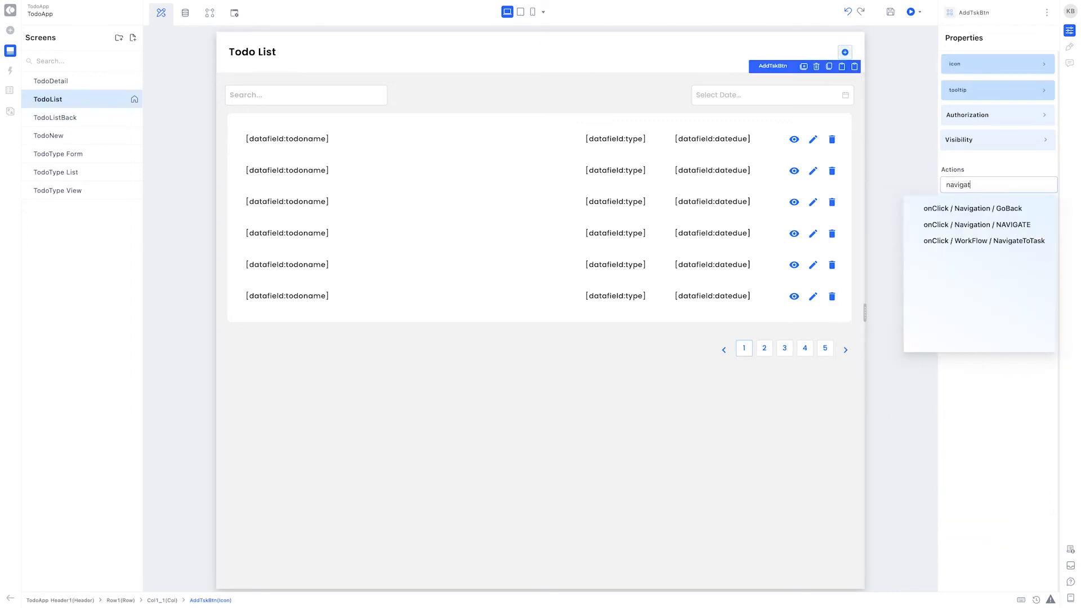
type("e")
left_click(973, 207)
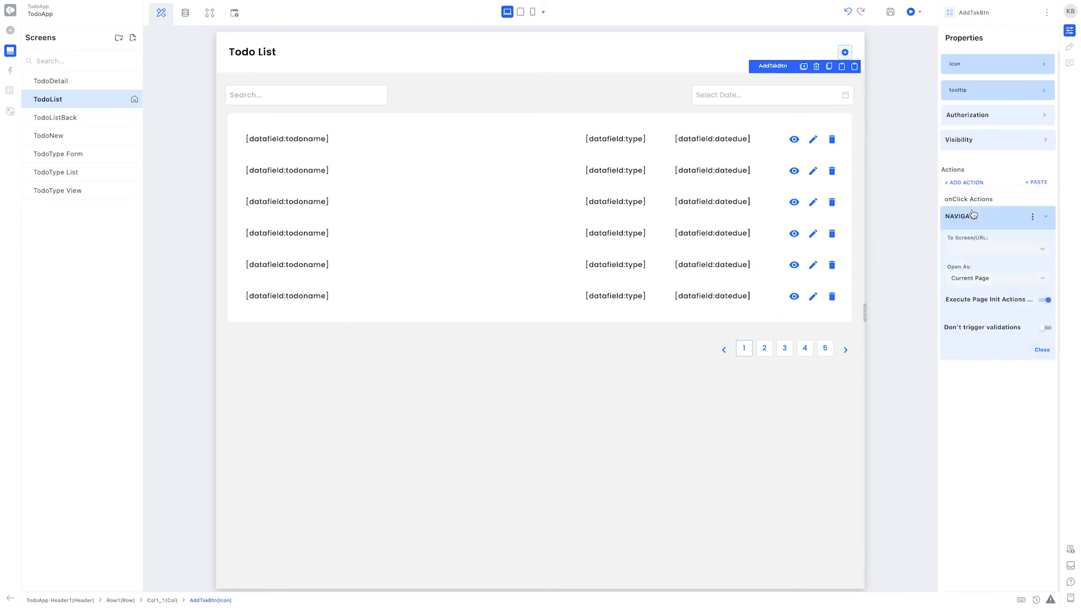
left_click(976, 253)
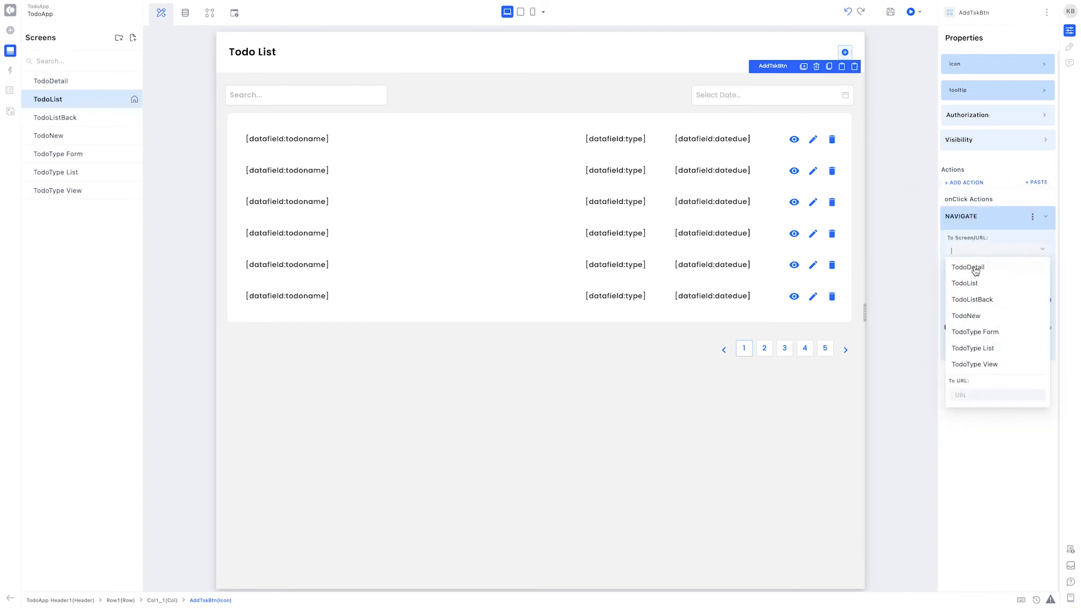
left_click(967, 315)
In the add icon's NAVIGATE action, set prmID to New Guid and open the screen as a Drawer
left_click(1036, 296)
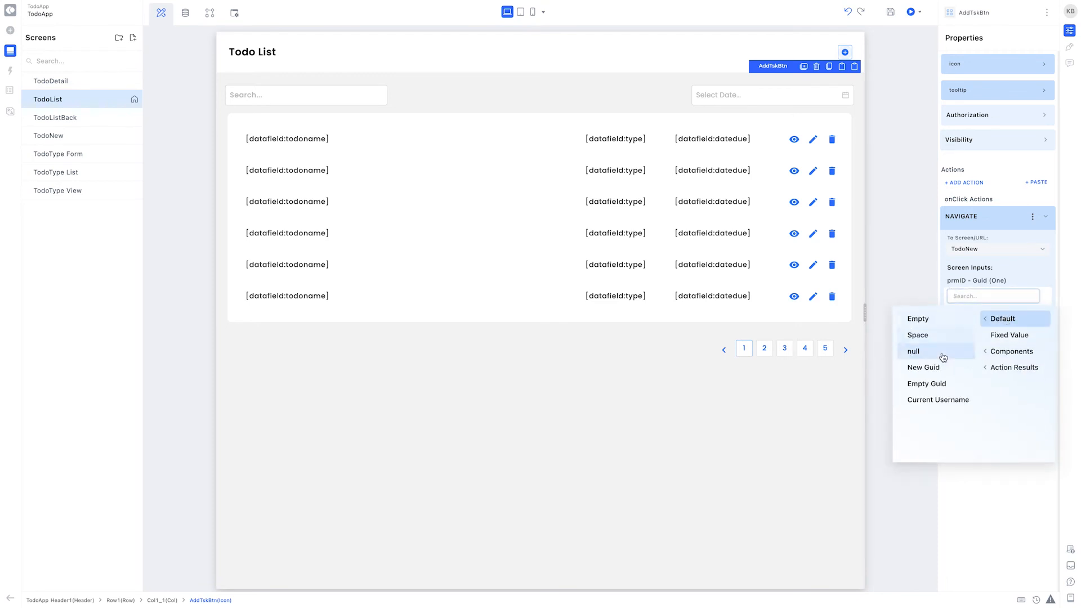
left_click(940, 367)
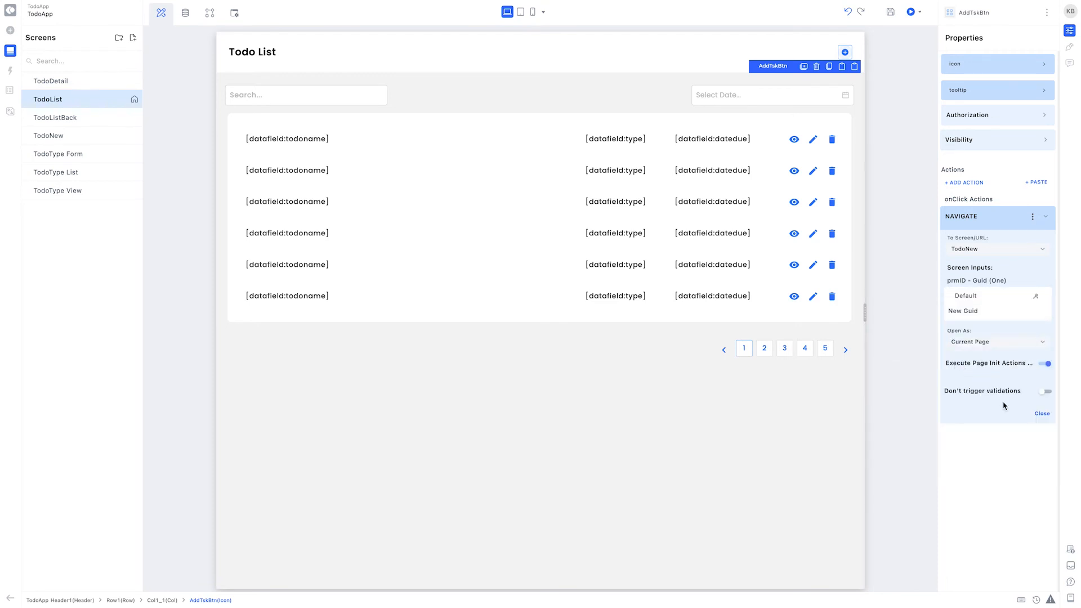
left_click(1006, 342)
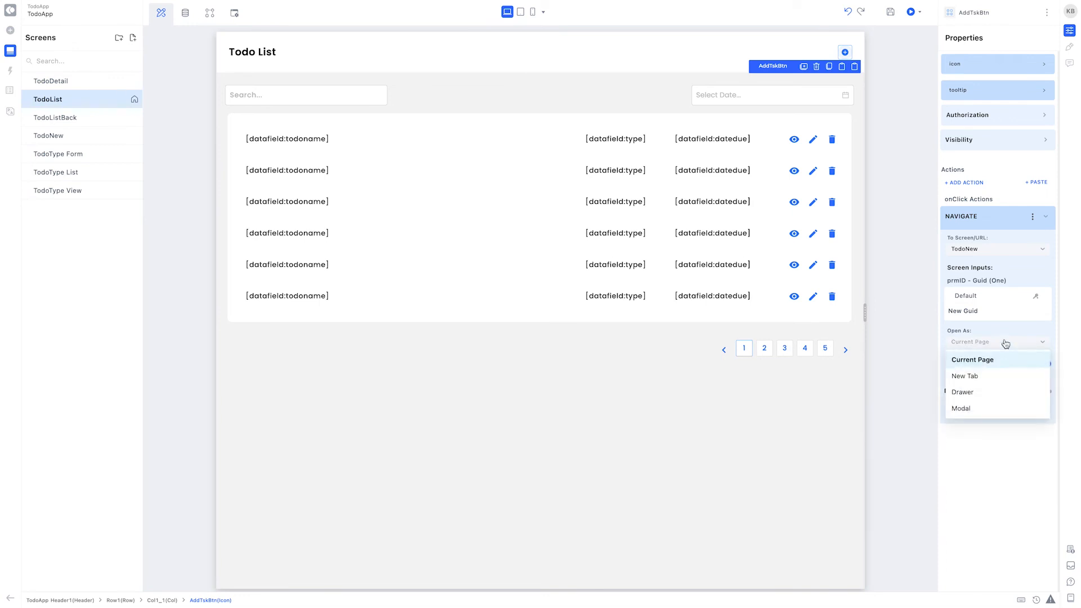
left_click(978, 392)
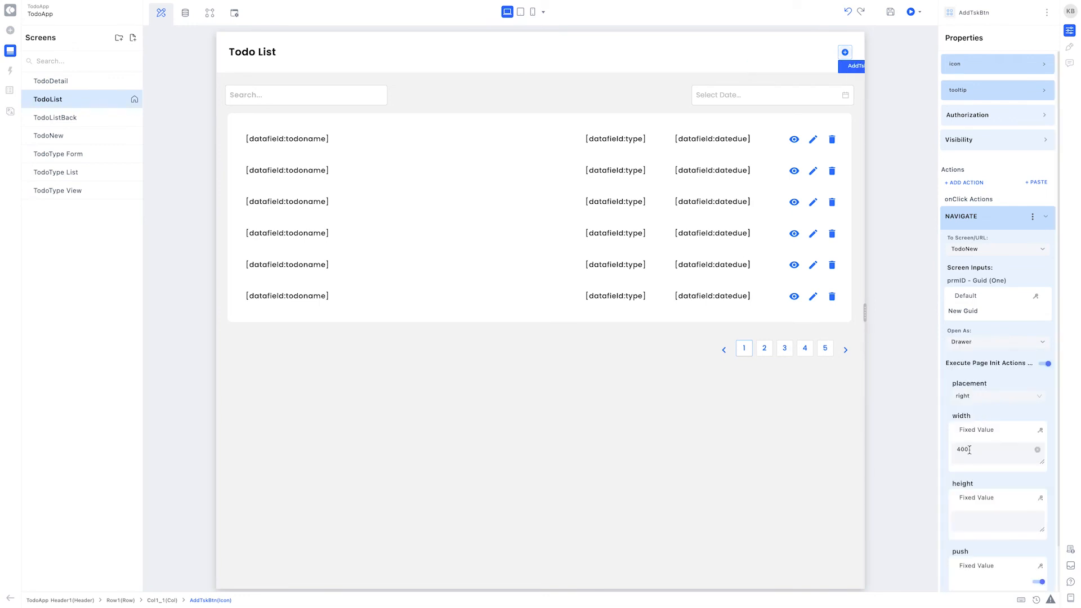
Copy the TodoList screen's initial SelectTodoItem action
left_click(915, 436)
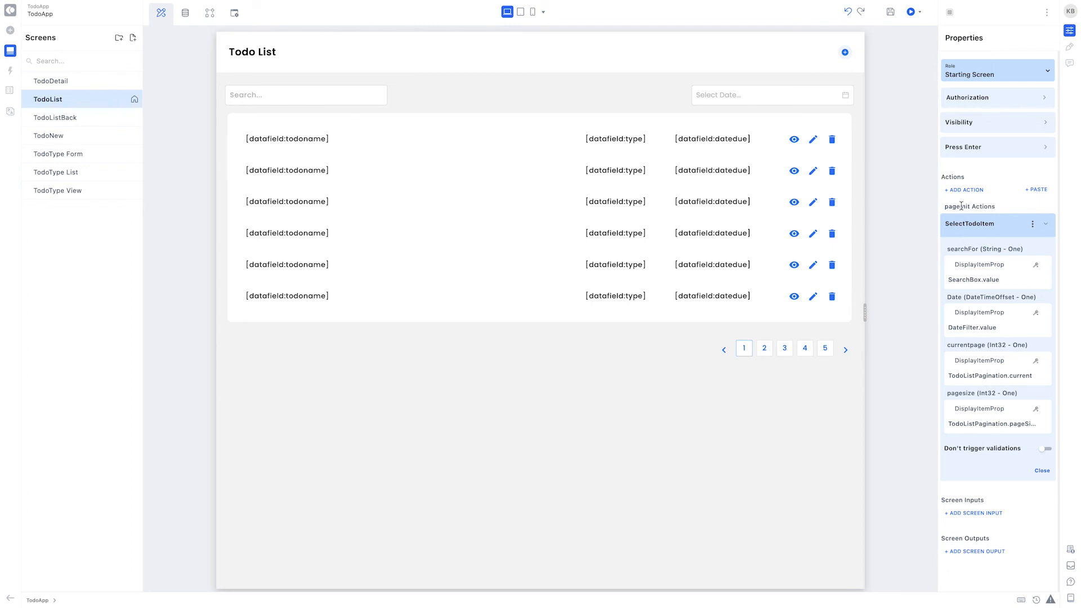
left_click(1035, 227)
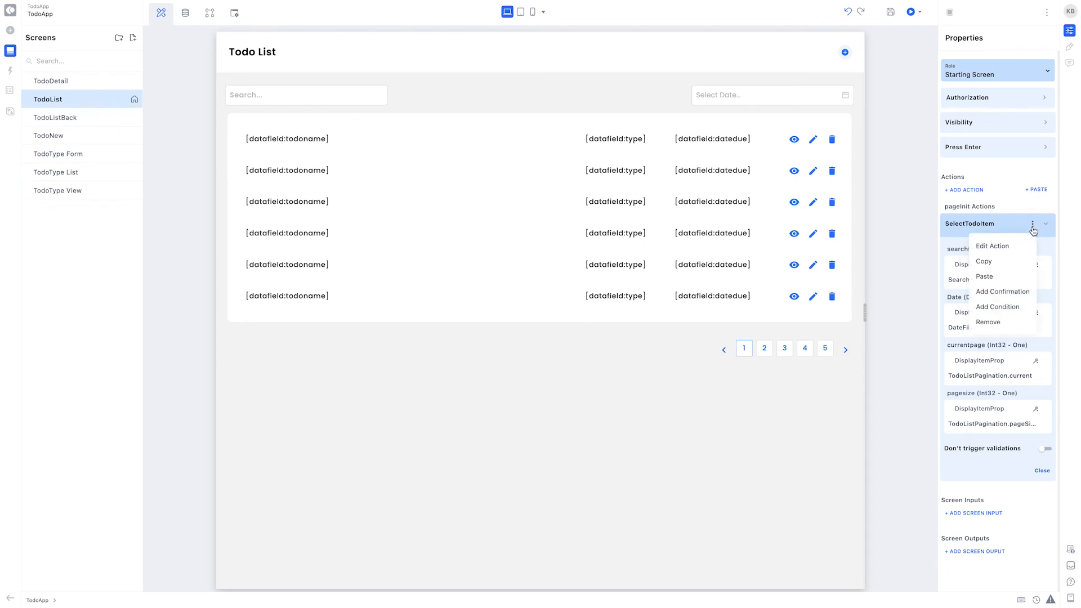
left_click(998, 267)
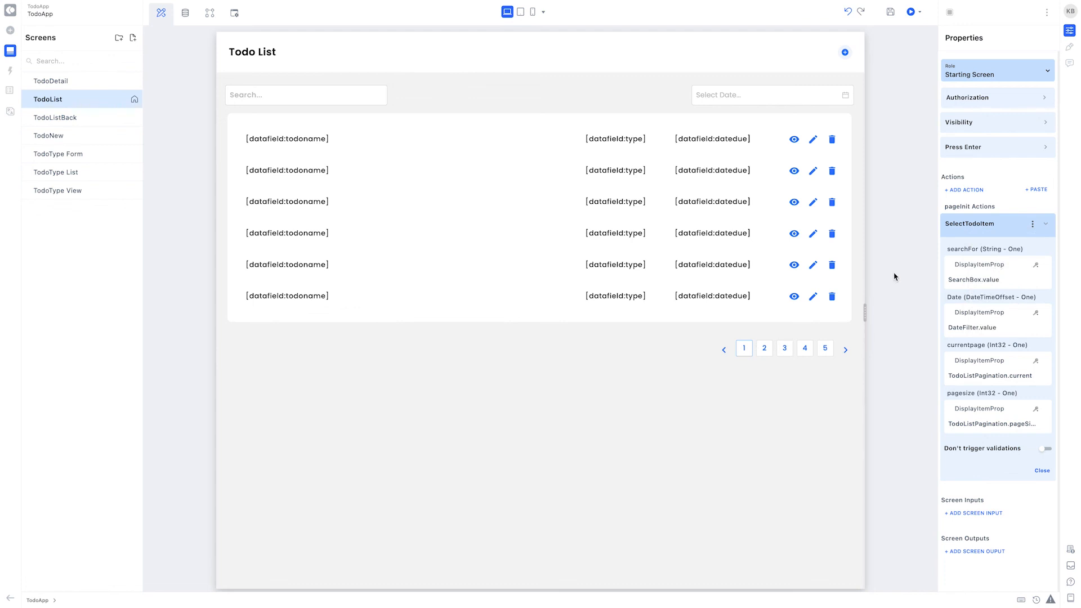
Add an onChange TodoAppDatasource SelectTodoItem action to the search box and paste the copied parameter bindings into it
left_click(348, 91)
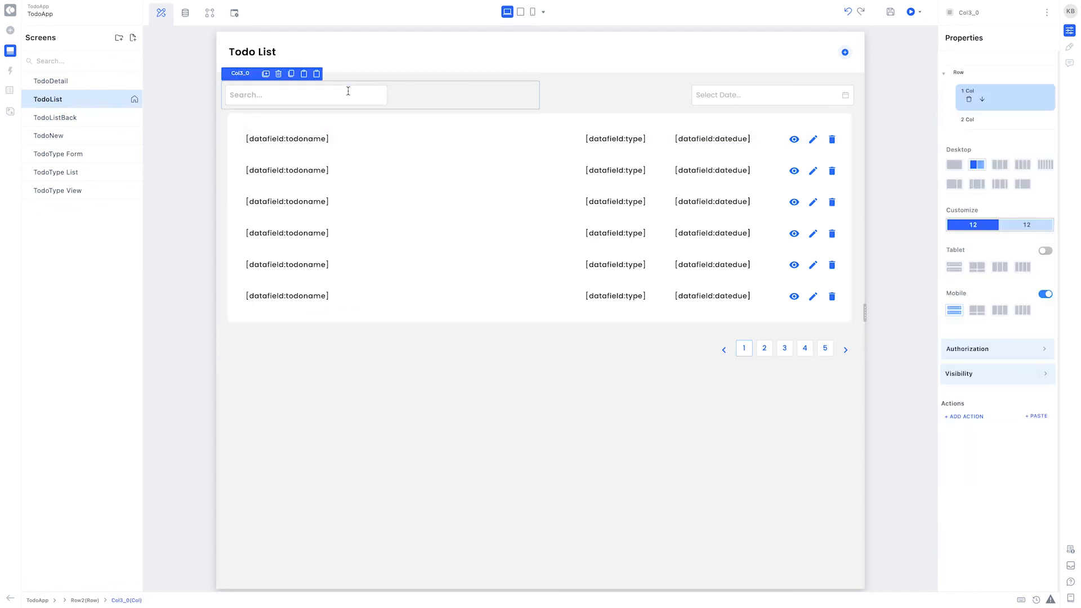
left_click(978, 408)
type("s")
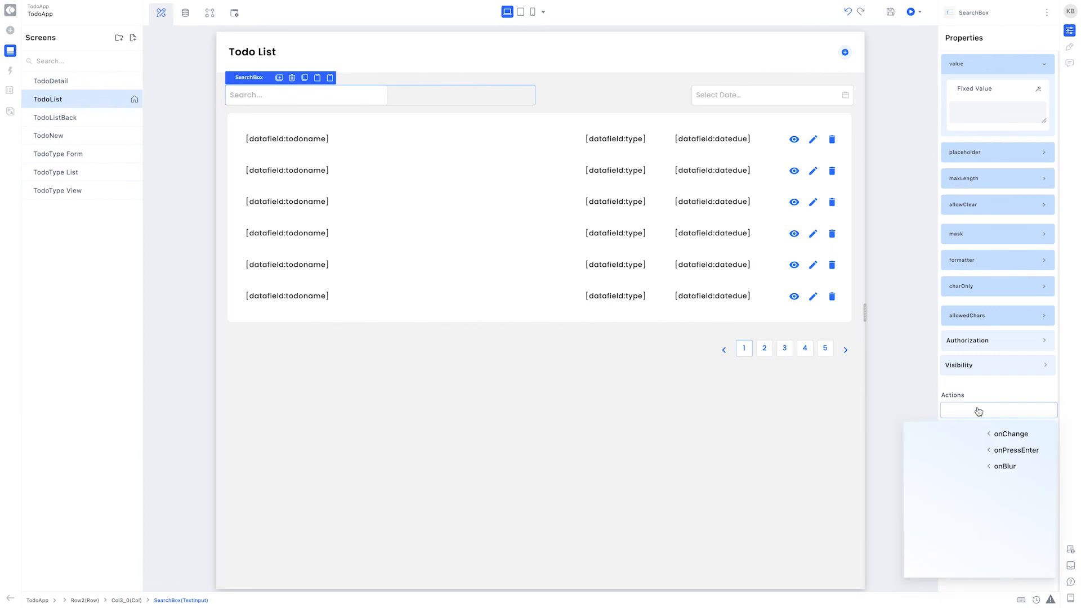
type("elect")
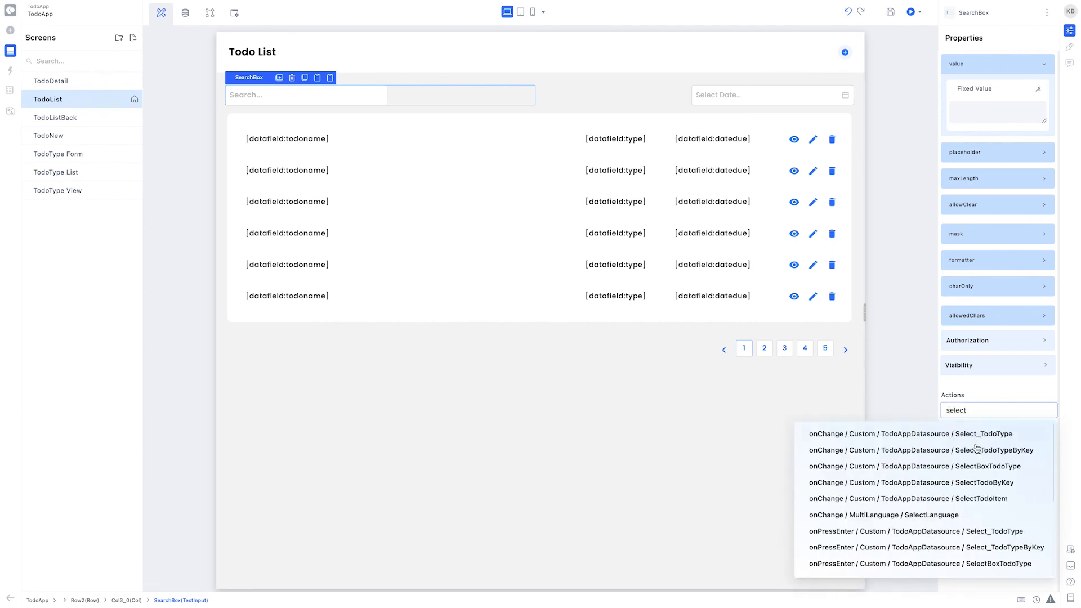
left_click(980, 498)
scroll(996, 466, "down", 3)
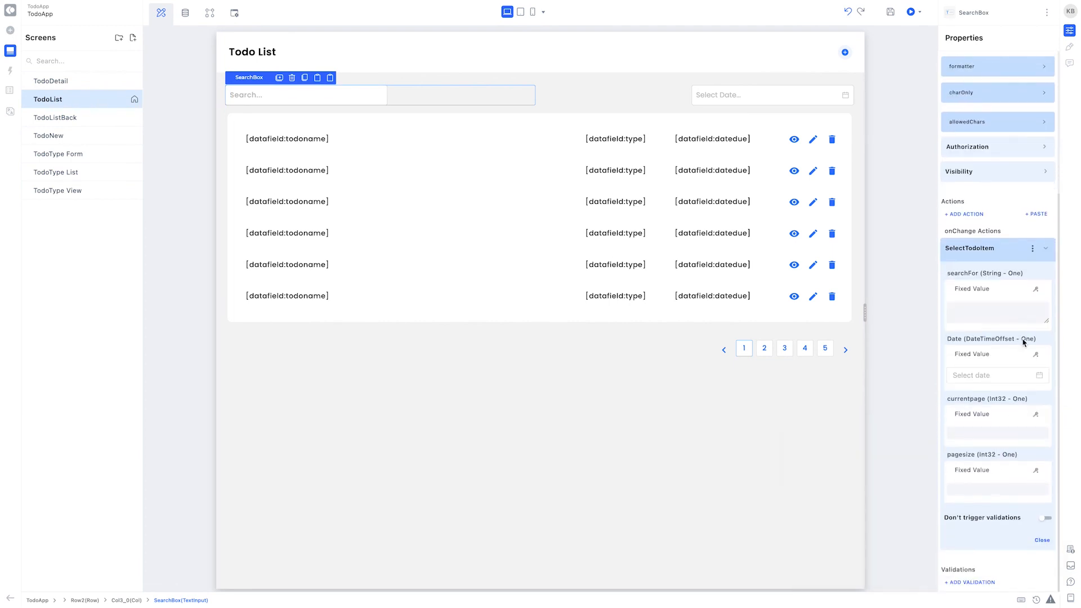
left_click(1033, 249)
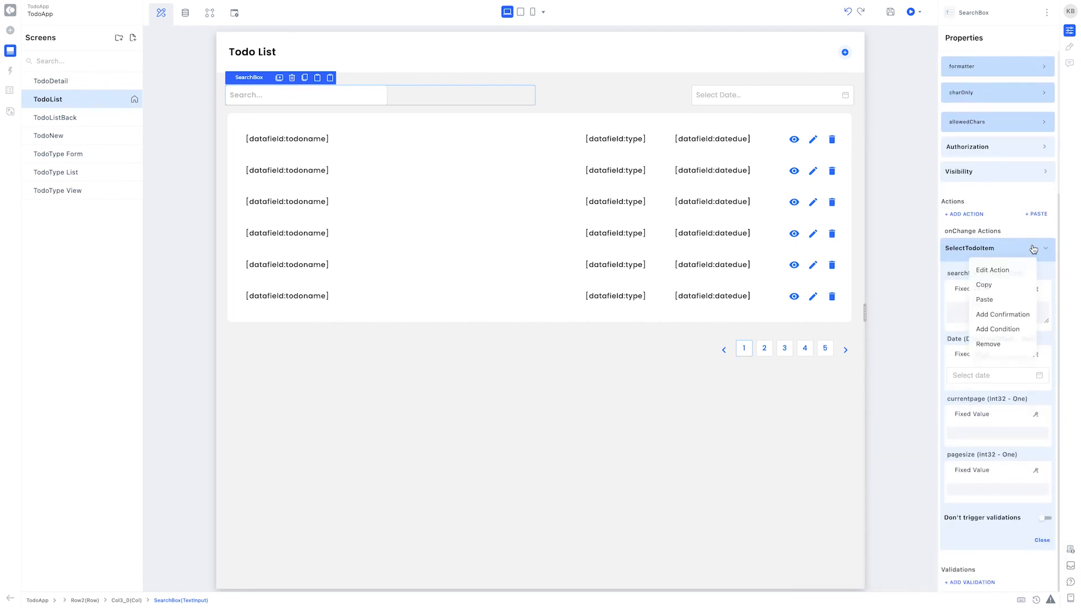
left_click(1005, 302)
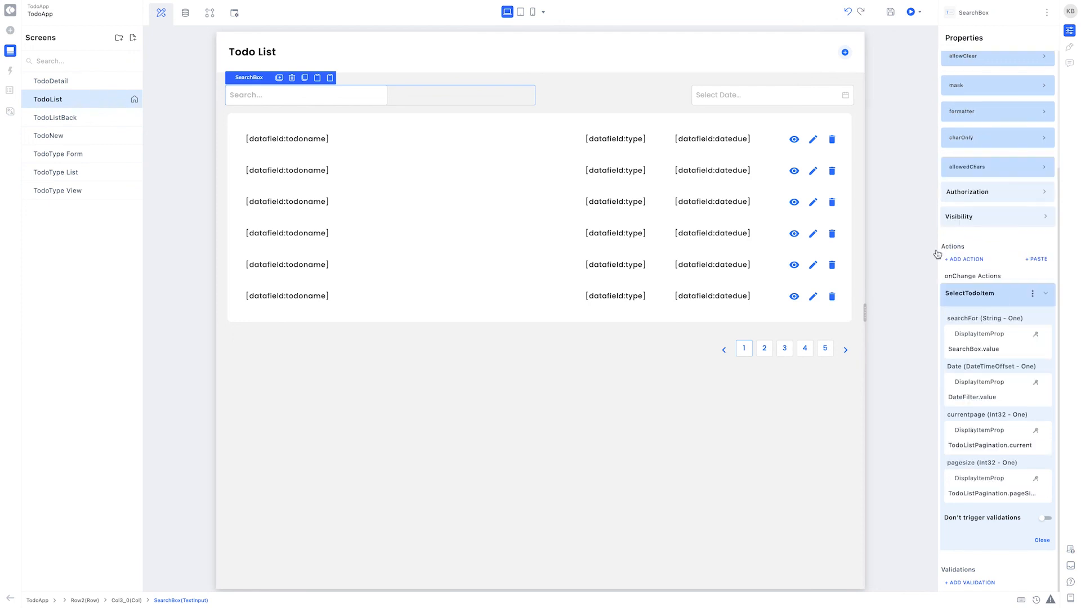
Add an onChange SelectTodoItem action to the date filter and paste the copied parameter bindings into it
left_click(795, 101)
left_click(979, 333)
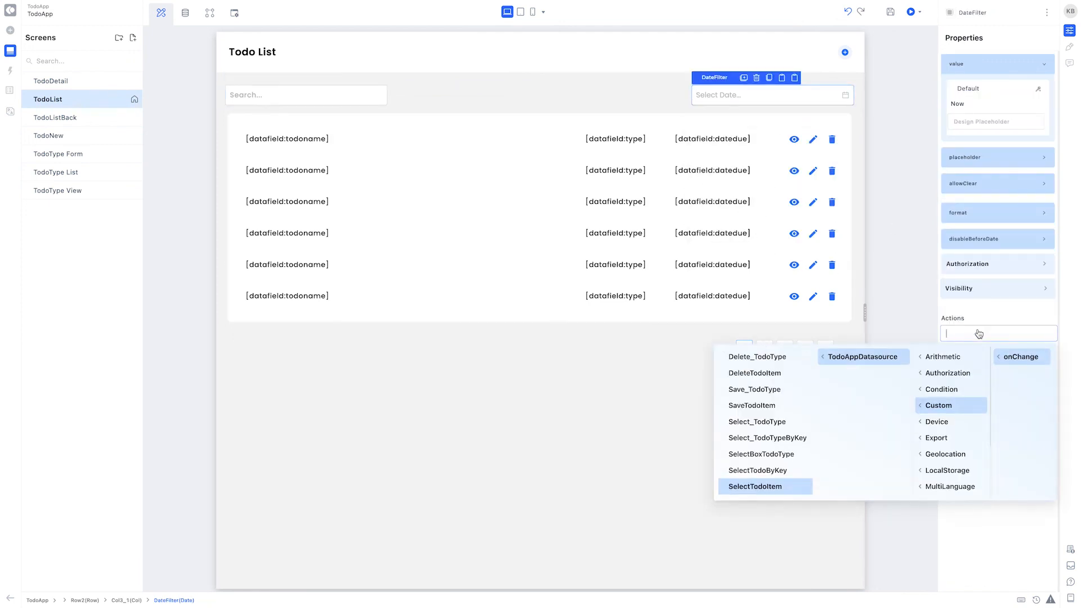
left_click(812, 483)
left_click(1032, 365)
left_click(992, 417)
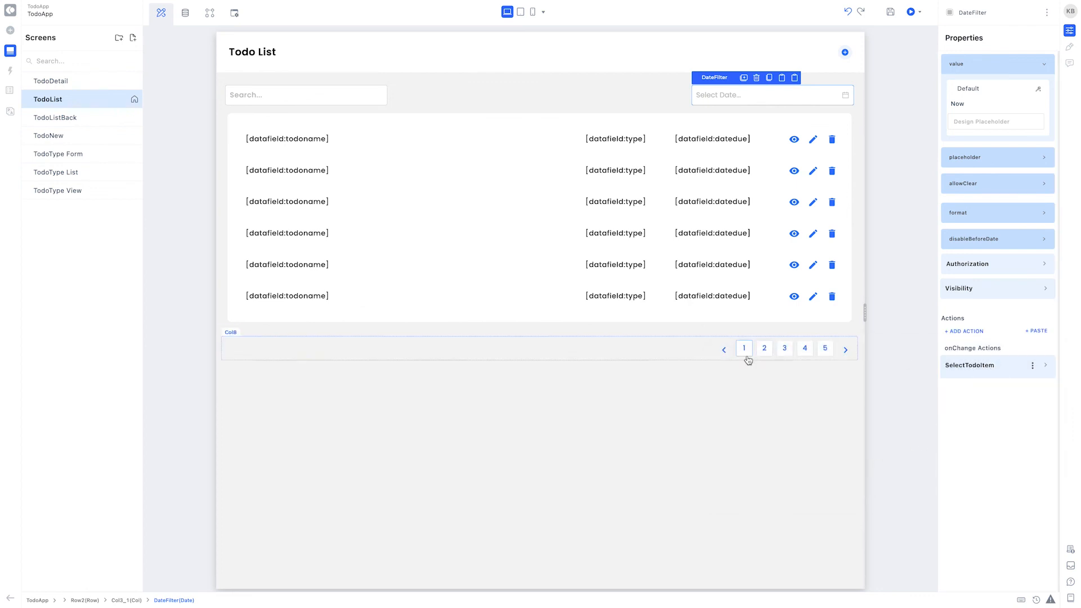
Give the list's pagination an onChange SelectTodoItem action with the copied parameter bindings pasted in, and save the app
left_click(697, 352)
left_click(958, 439)
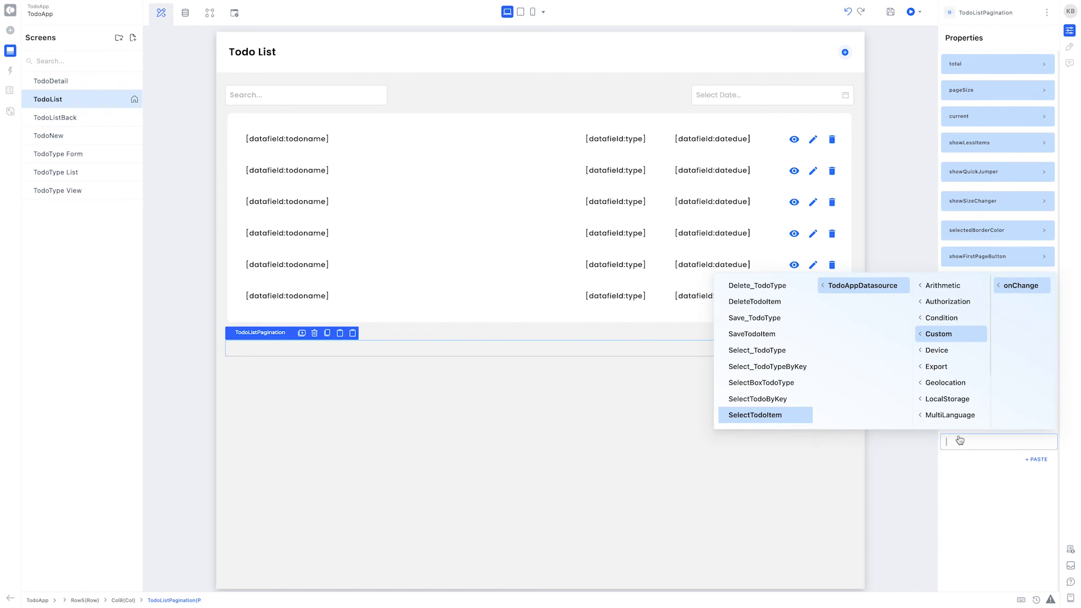
left_click(782, 415)
left_click(1035, 476)
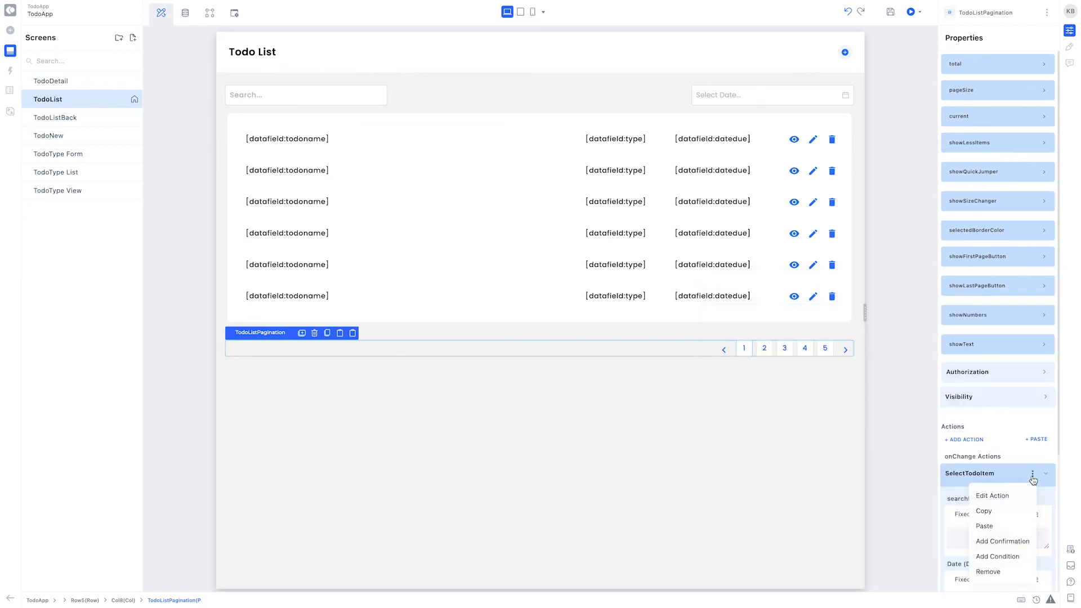
left_click(1014, 526)
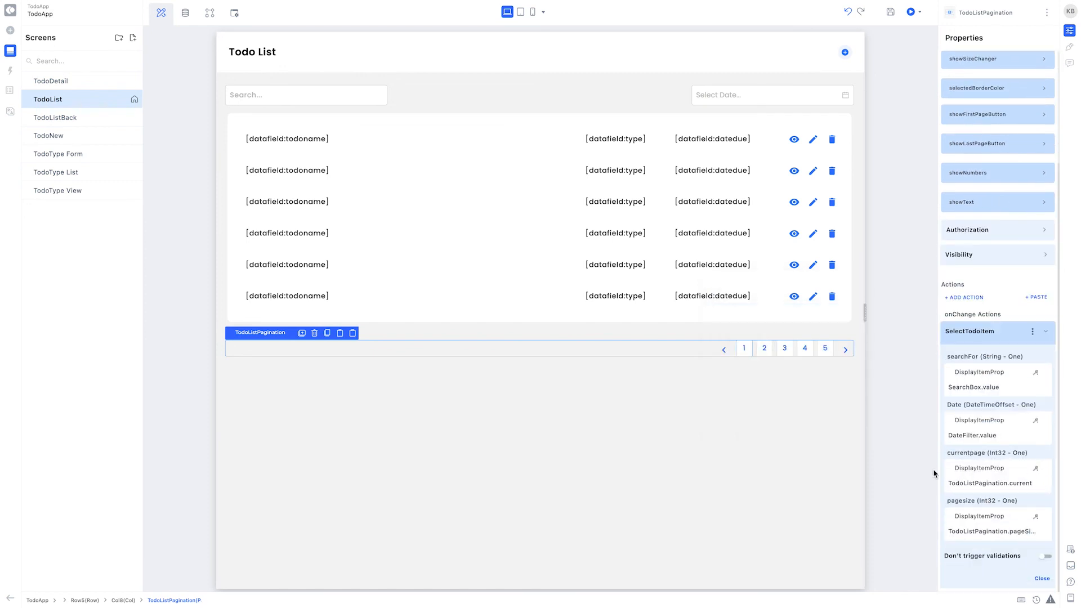
left_click(807, 470)
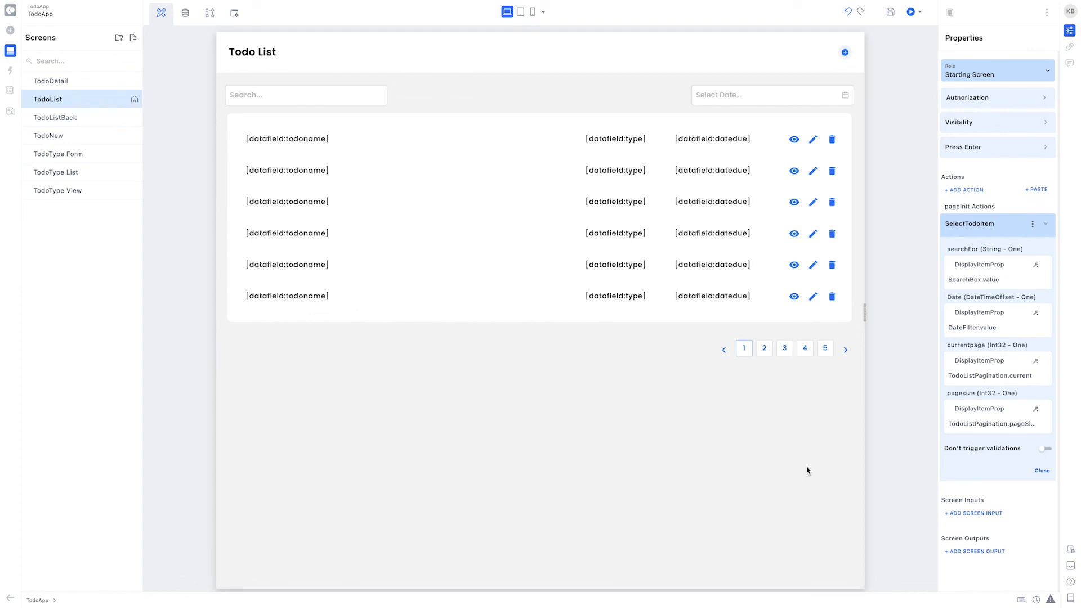
left_click(890, 11)
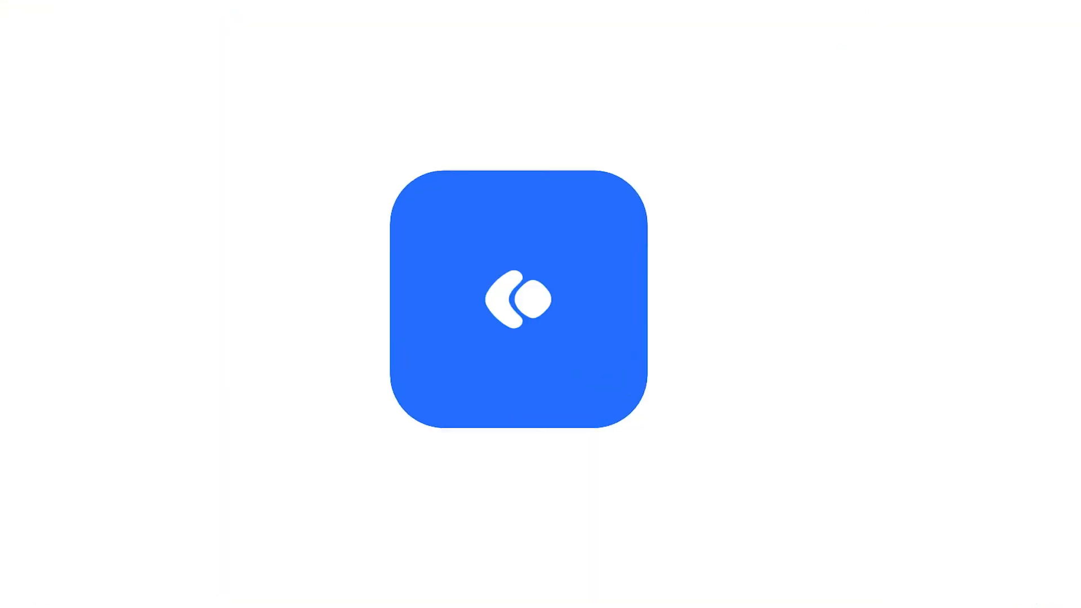